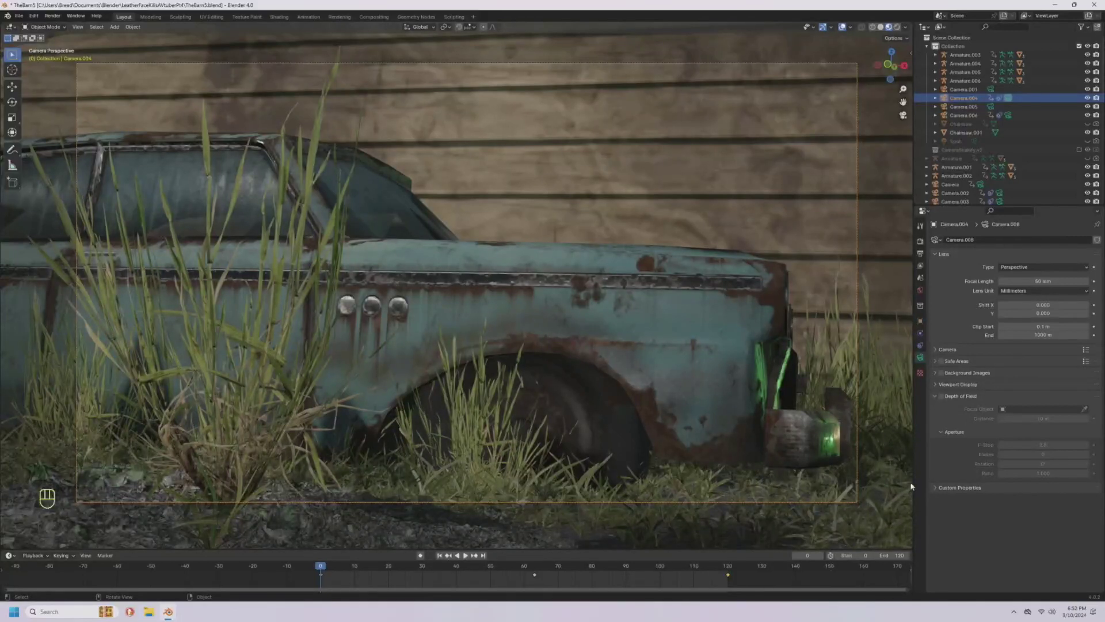
# Play the rusty car camera animation and stop playback around frame 78
pyautogui.press('space')
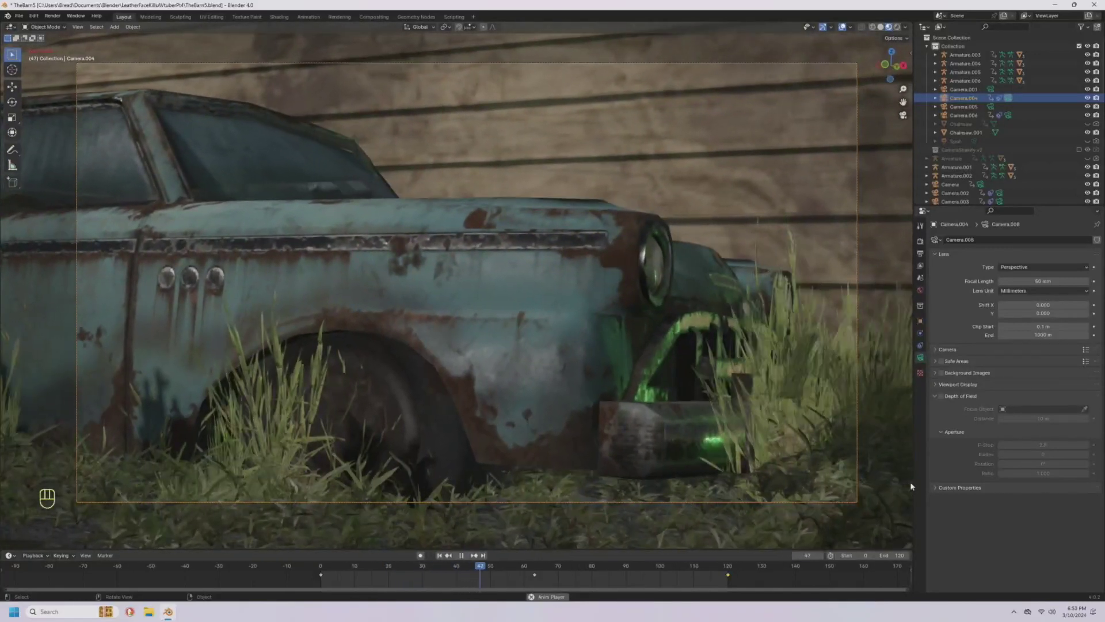
pyautogui.press('space')
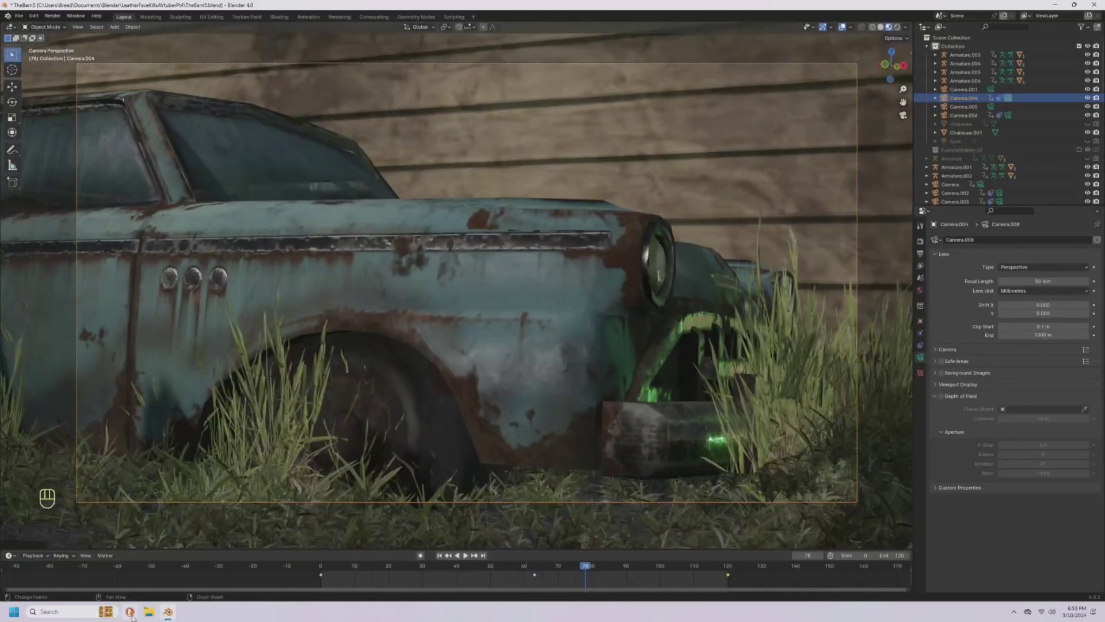
# Search the web for 'camera shakify blender' and open the EatTheFuture/camera_shakify GitHub result
pyautogui.click(129, 611)
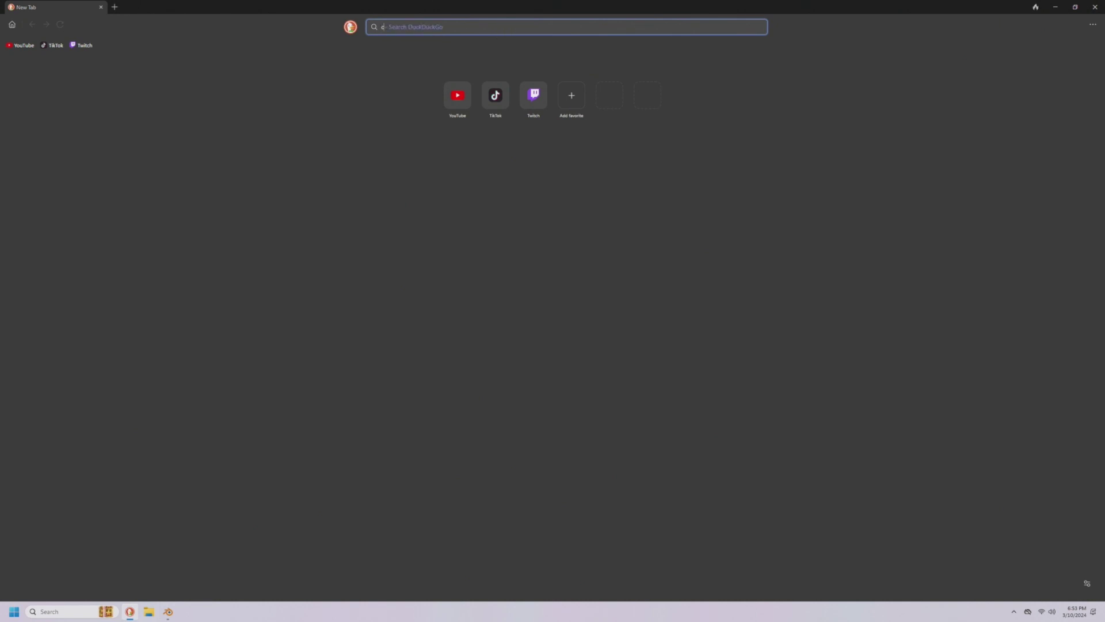
pyautogui.write('camera shakify blender')
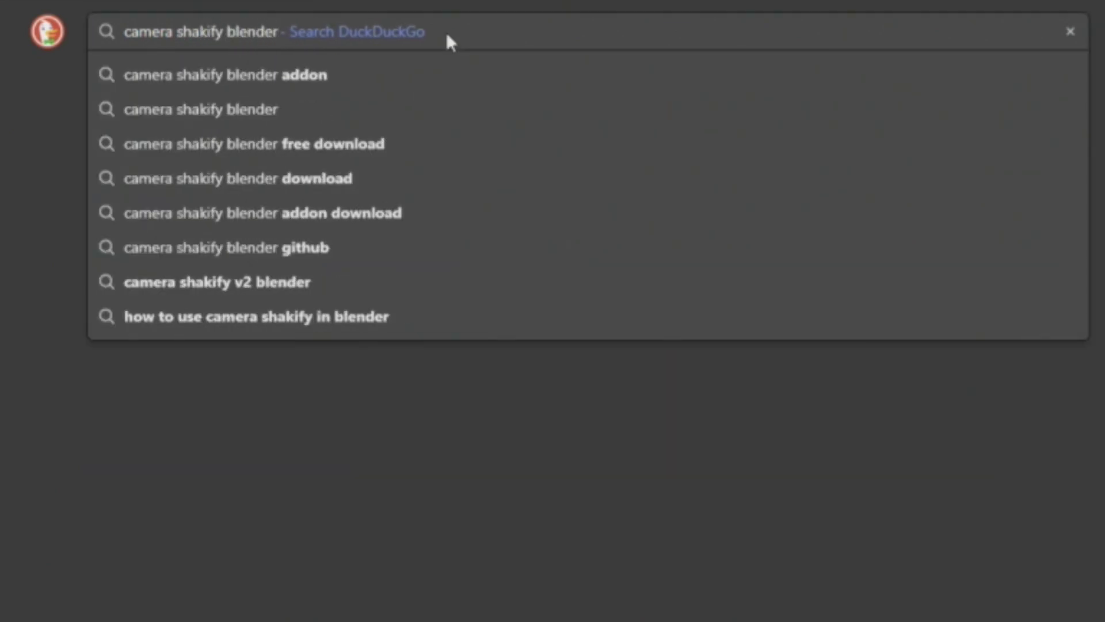
pyautogui.press('Return')
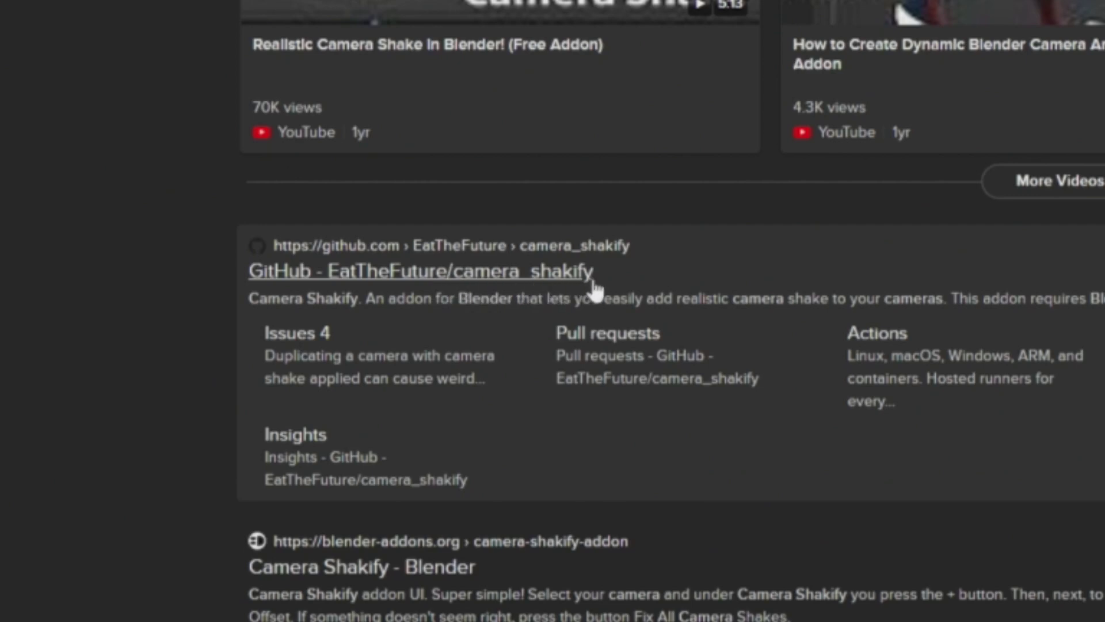
pyautogui.click(508, 275)
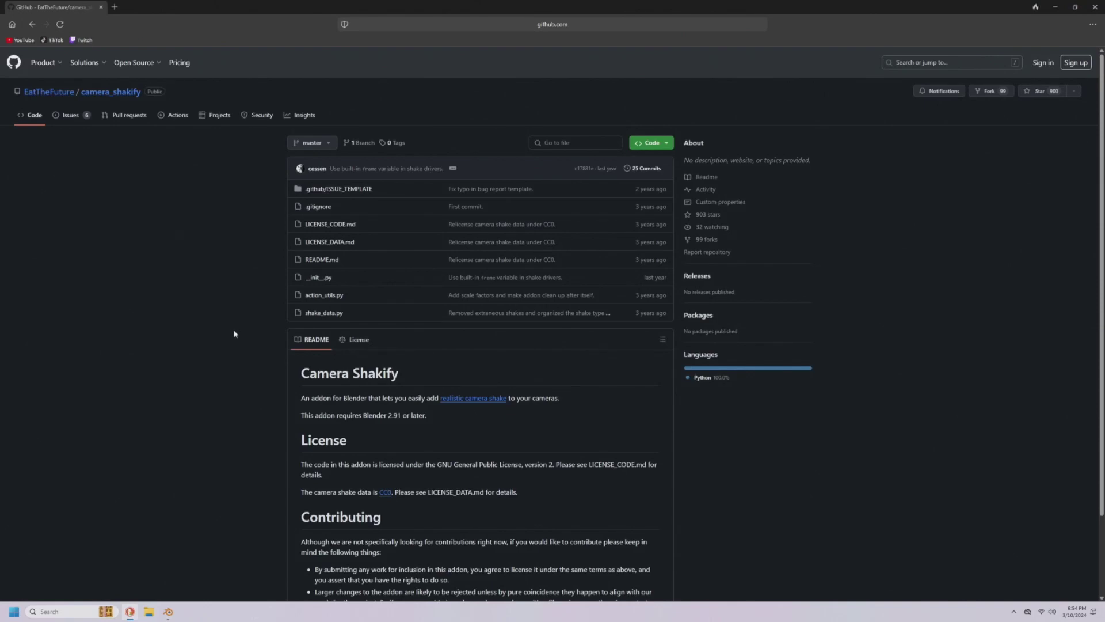
pyautogui.scroll(-2, 233, 333)
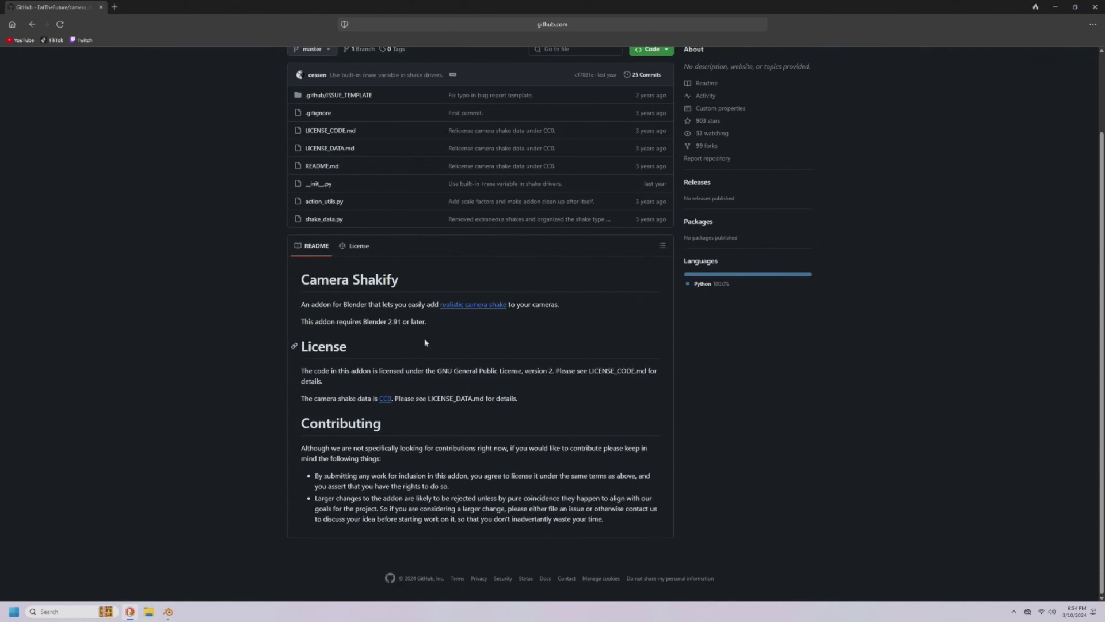
pyautogui.scroll(2, 191, 309)
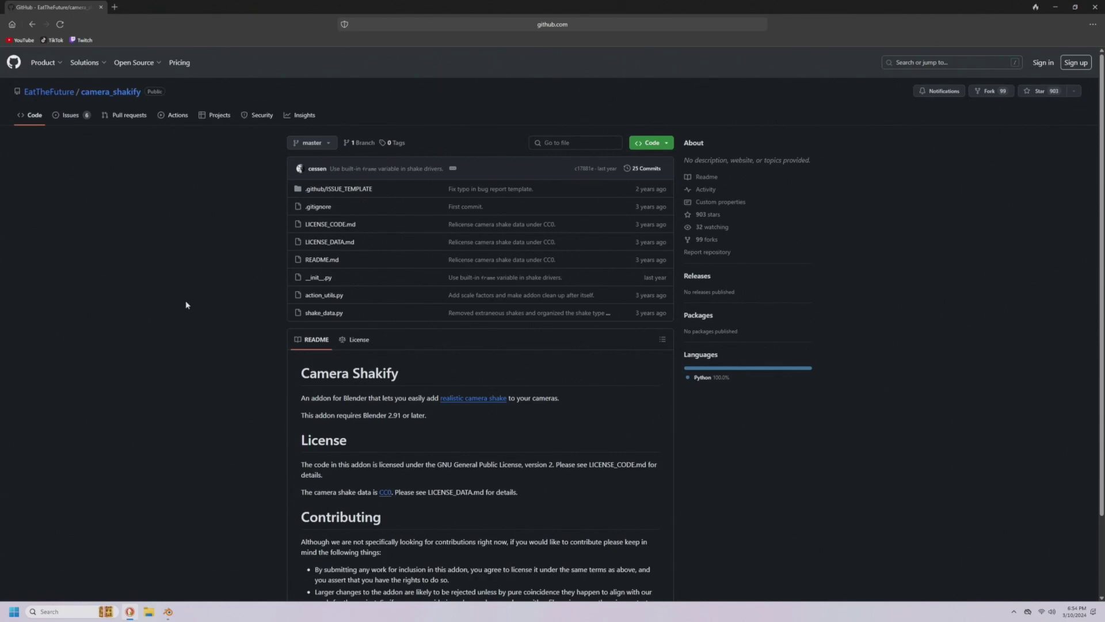
pyautogui.scroll(-2, 187, 305)
pyautogui.scroll(2, 186, 304)
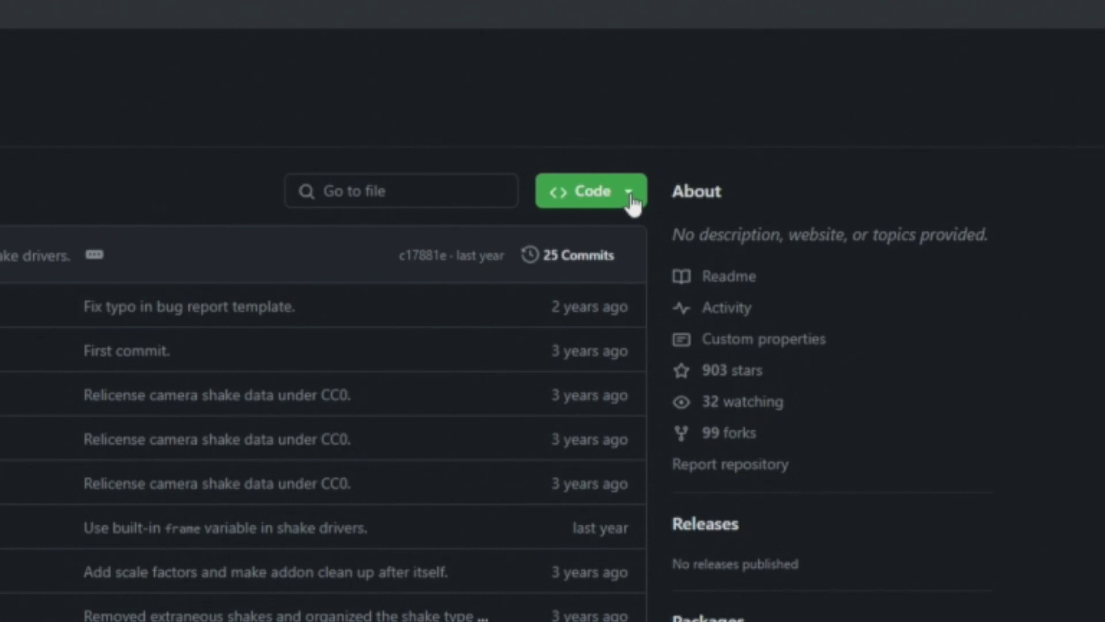
# Download camera_shakify from the repository's Code menu using Download ZIP
pyautogui.click(631, 206)
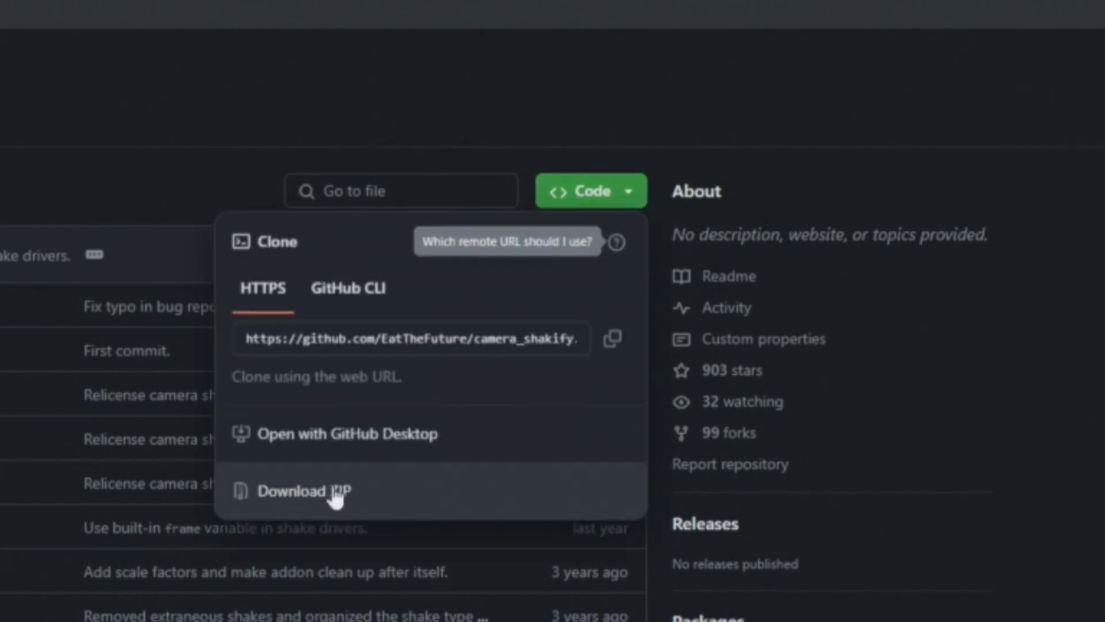
pyautogui.click(372, 493)
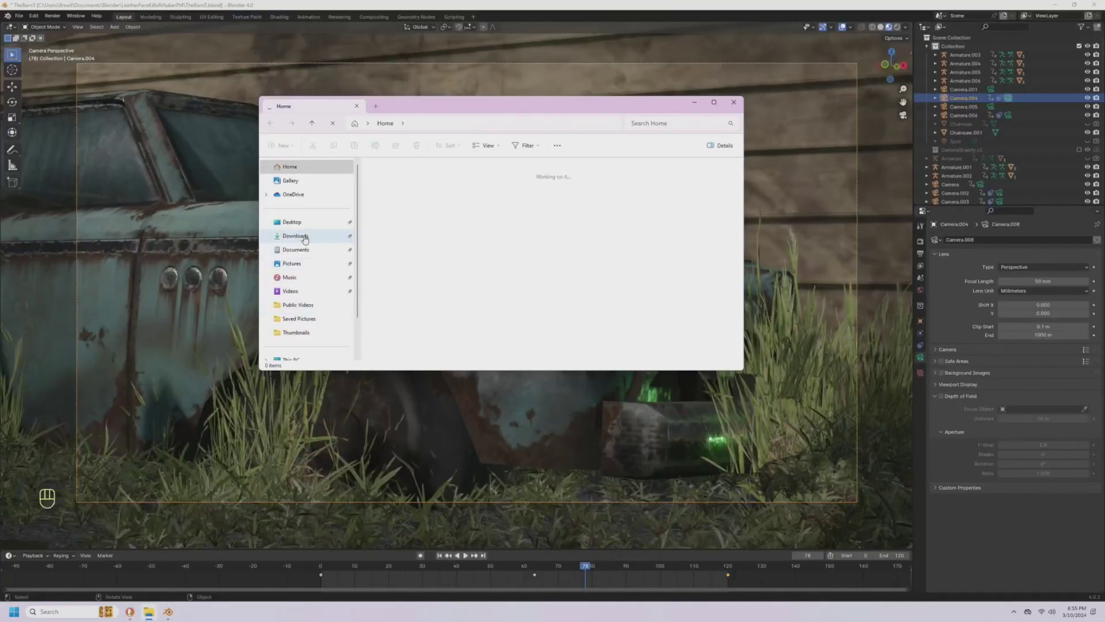
# Check that camera_shakify-master is in Downloads, then minimize File Explorer
pyautogui.click(295, 236)
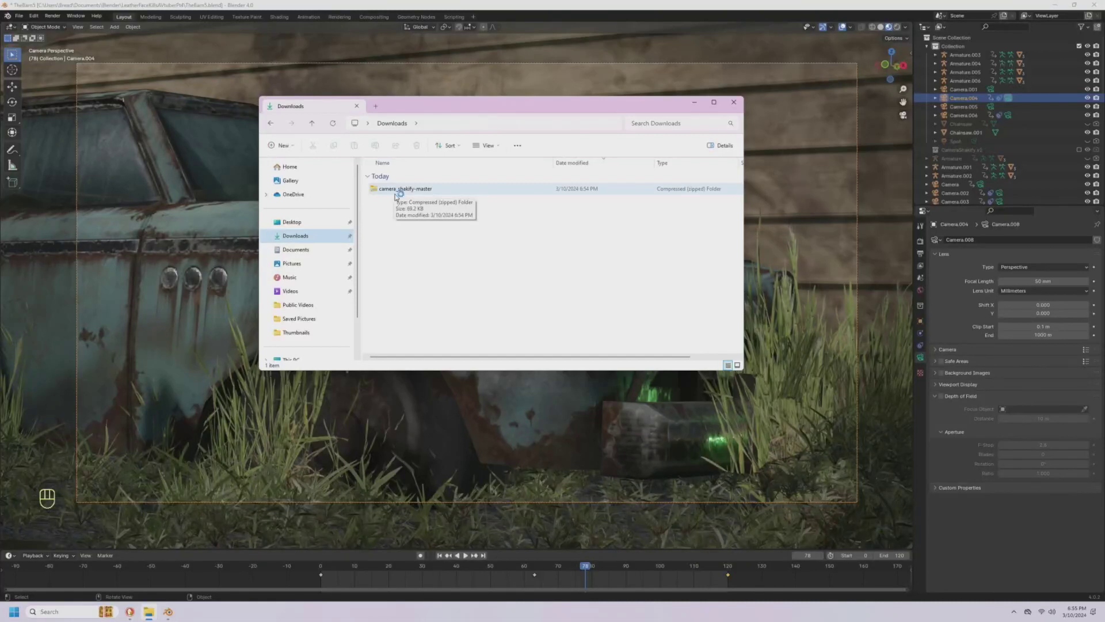
pyautogui.click(695, 102)
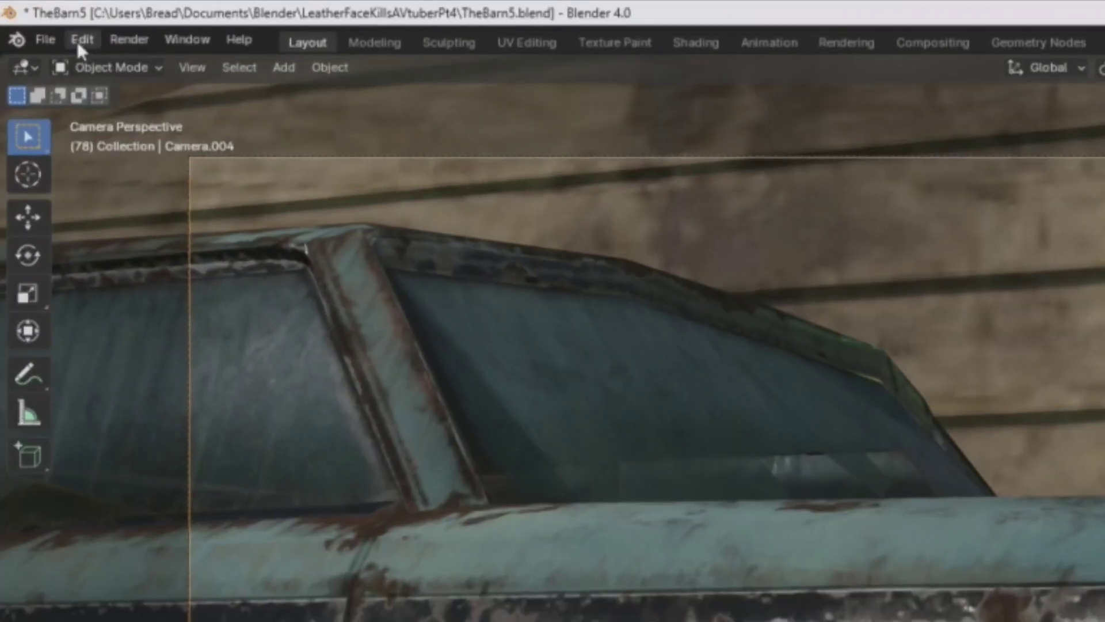
# Install camera_shakify-master.zip from Downloads through Edit > Preferences > Add-ons
pyautogui.click(34, 15)
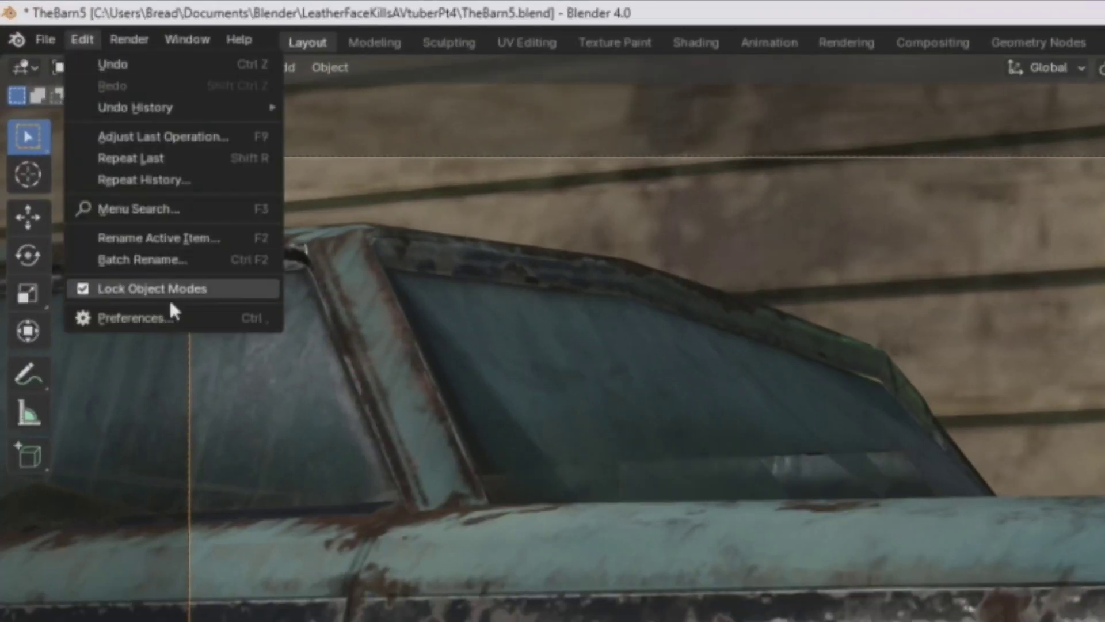
pyautogui.click(166, 317)
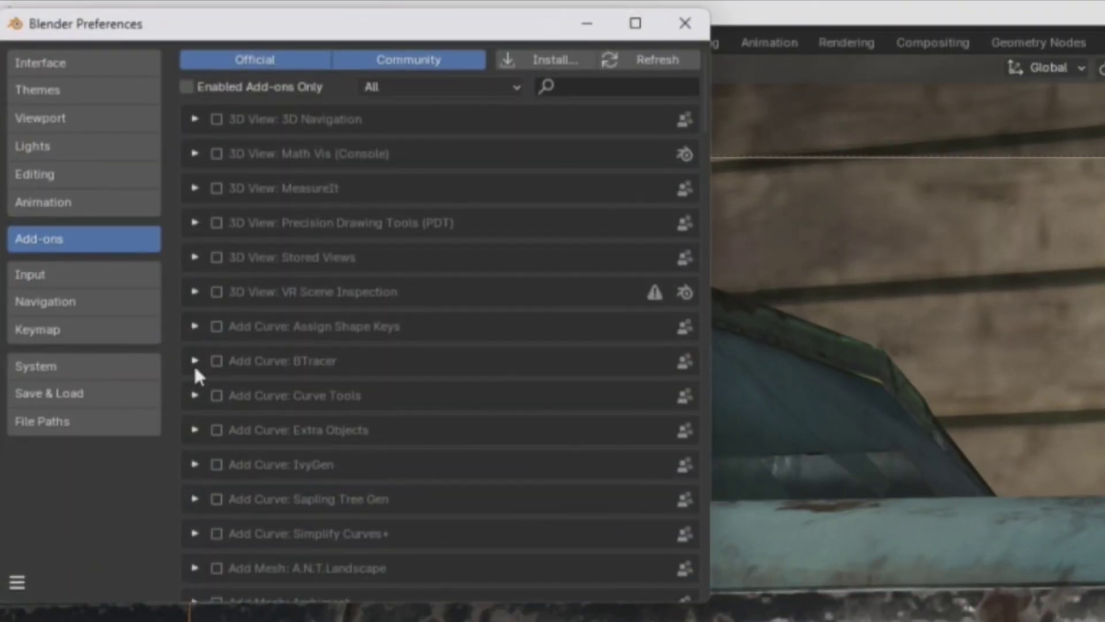
pyautogui.click(59, 260)
pyautogui.click(14, 240)
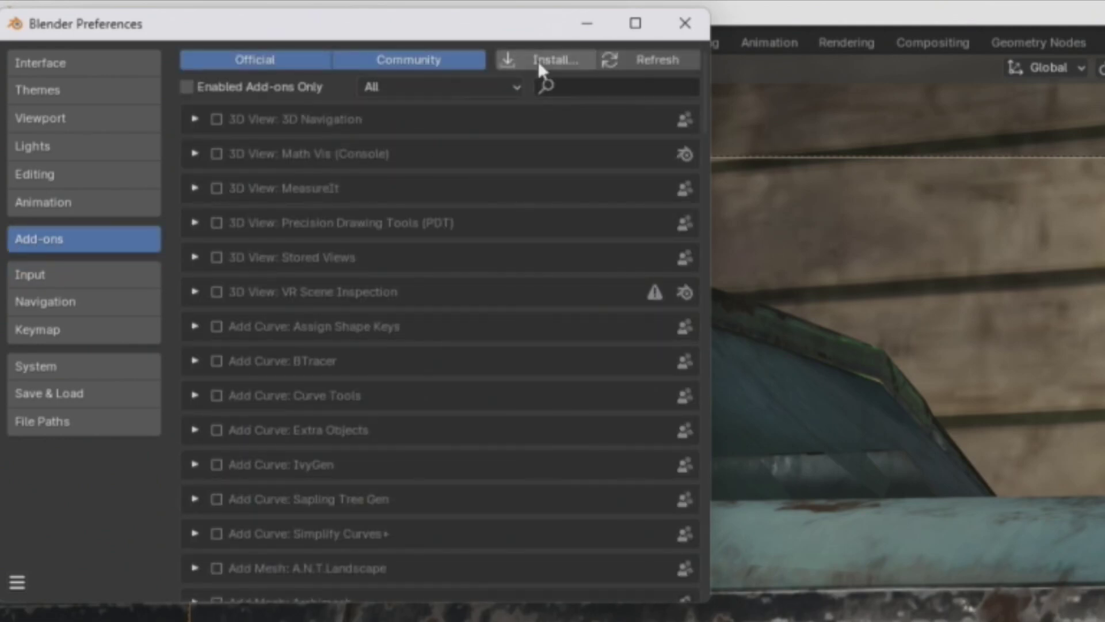
pyautogui.click(557, 61)
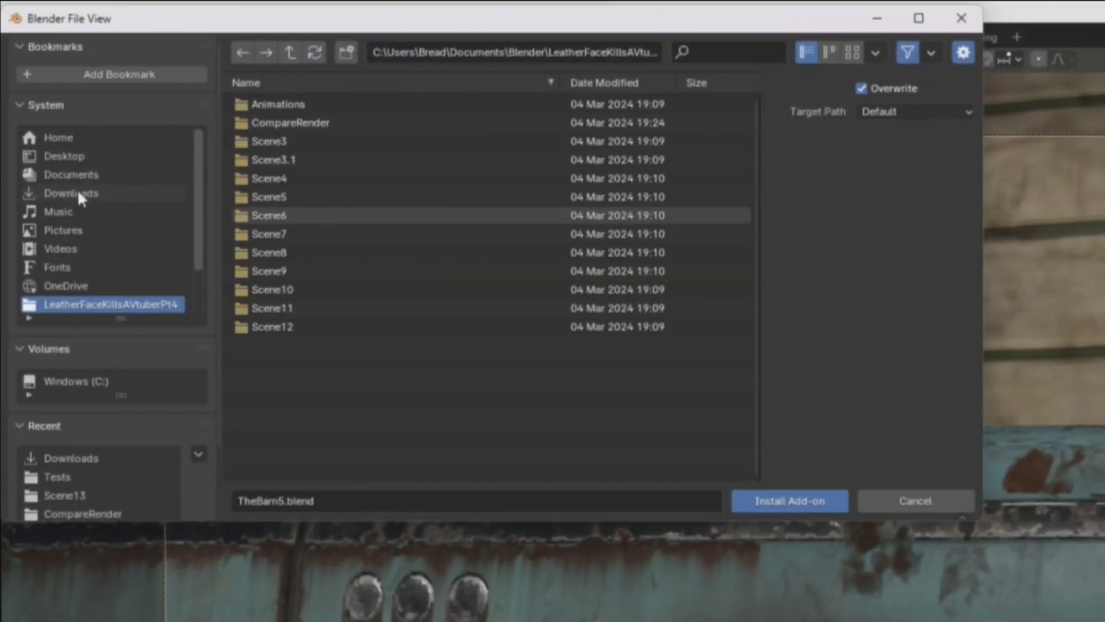
pyautogui.click(77, 191)
pyautogui.click(345, 104)
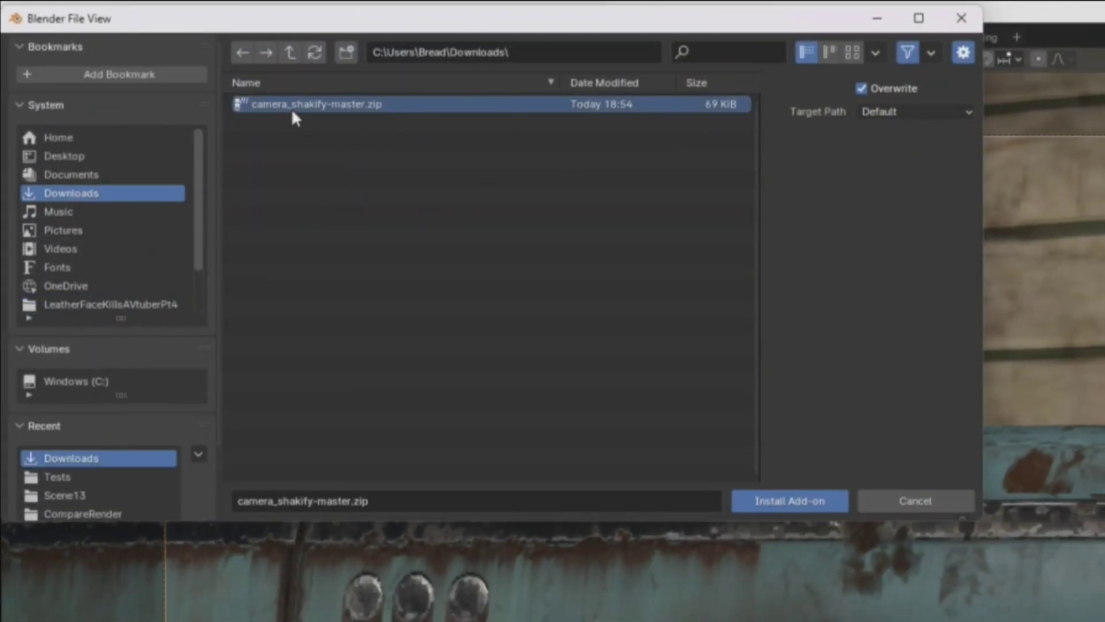
pyautogui.doubleClick(351, 103)
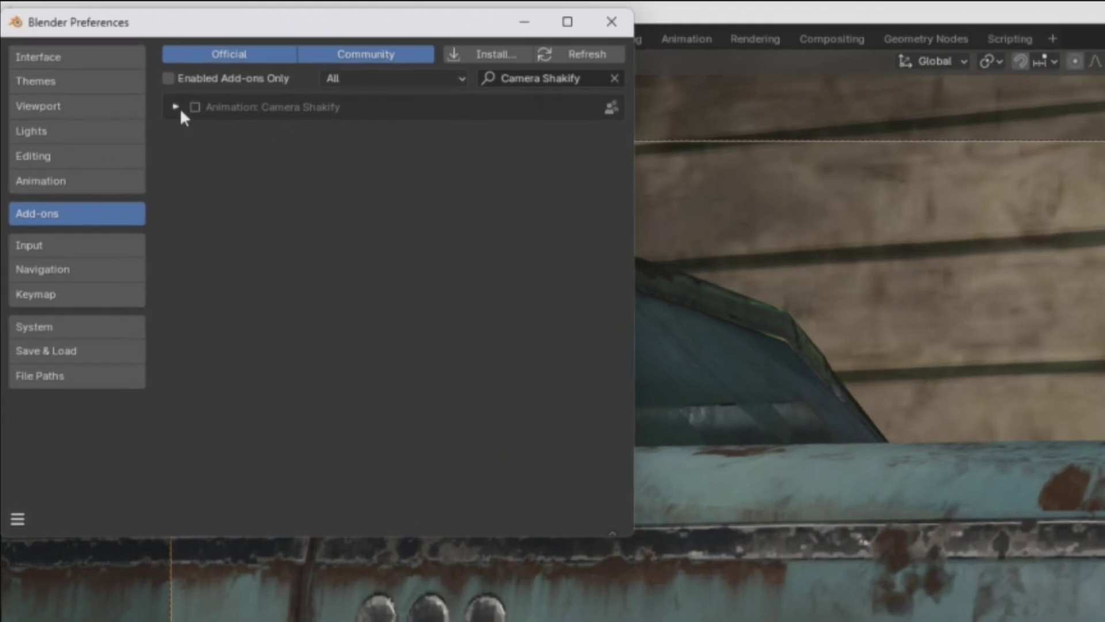
# Tick Animation: Camera Shakify, use Save Preferences, and close the Preferences window
pyautogui.click(170, 104)
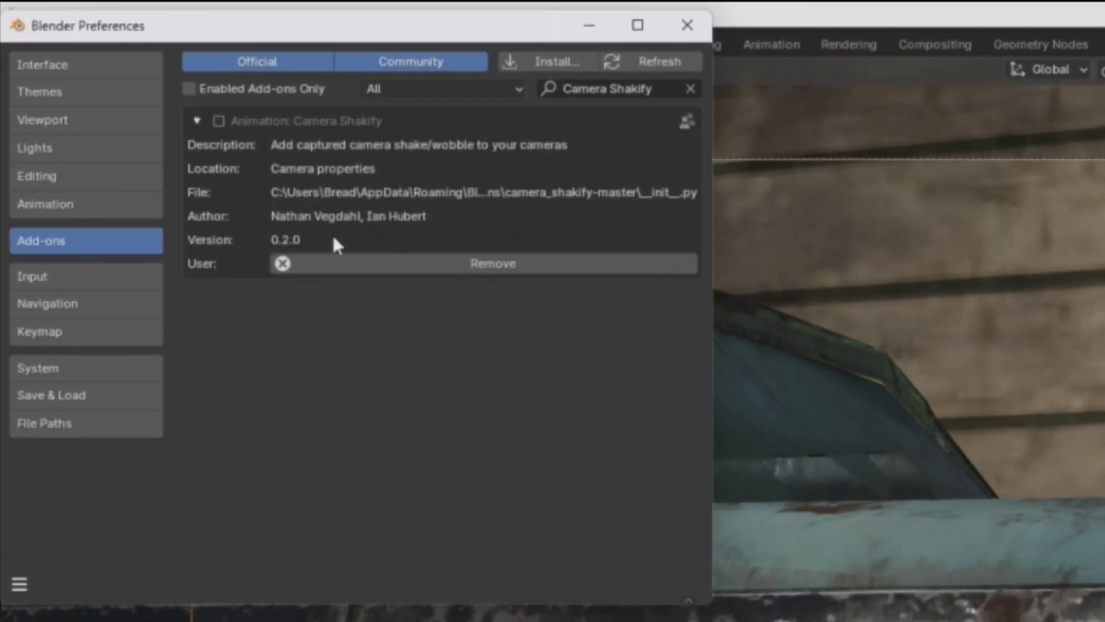
pyautogui.click(218, 121)
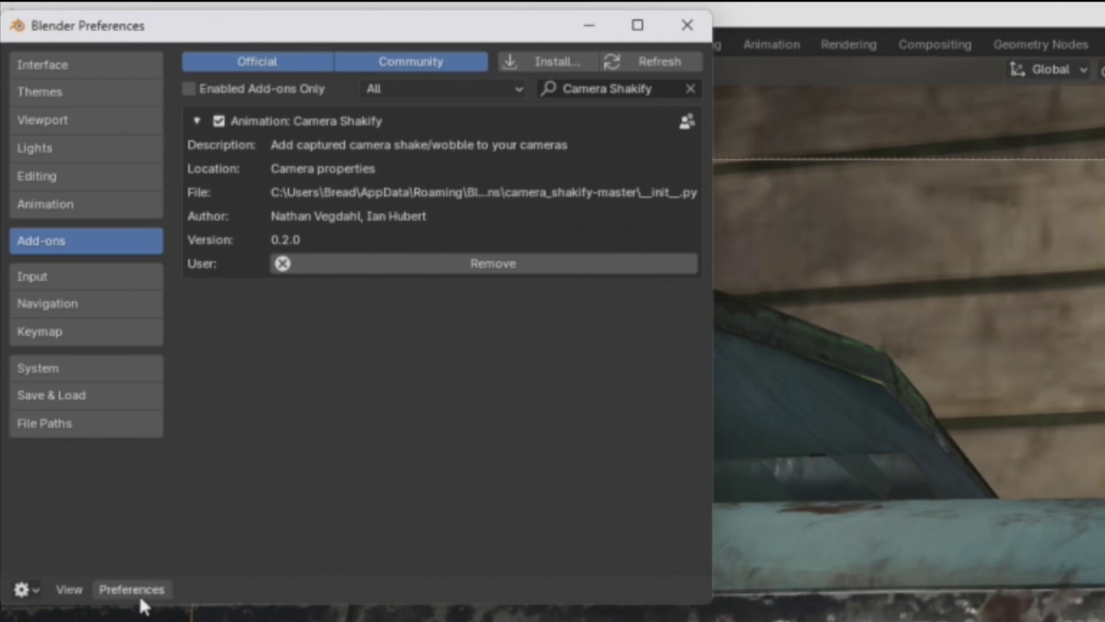
pyautogui.click(138, 591)
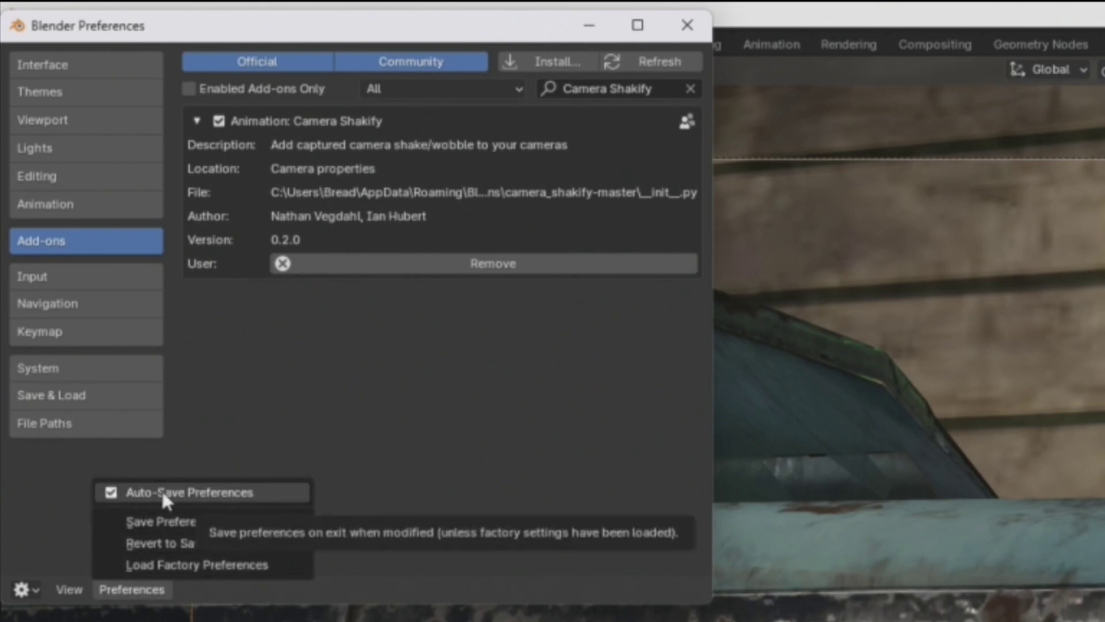
pyautogui.click(188, 524)
pyautogui.click(146, 588)
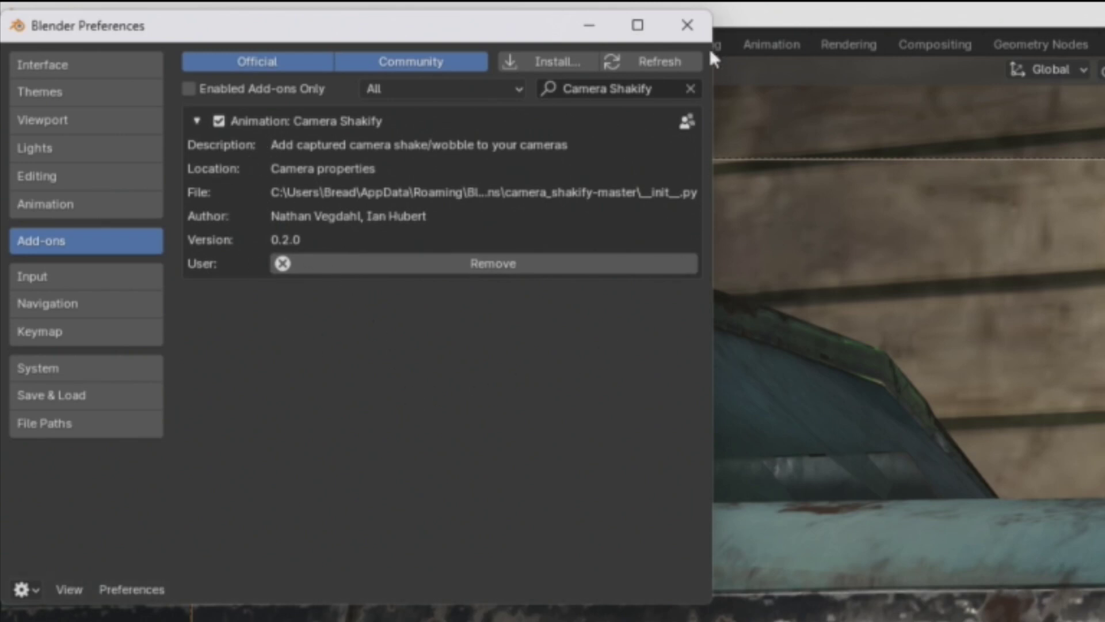
pyautogui.click(687, 26)
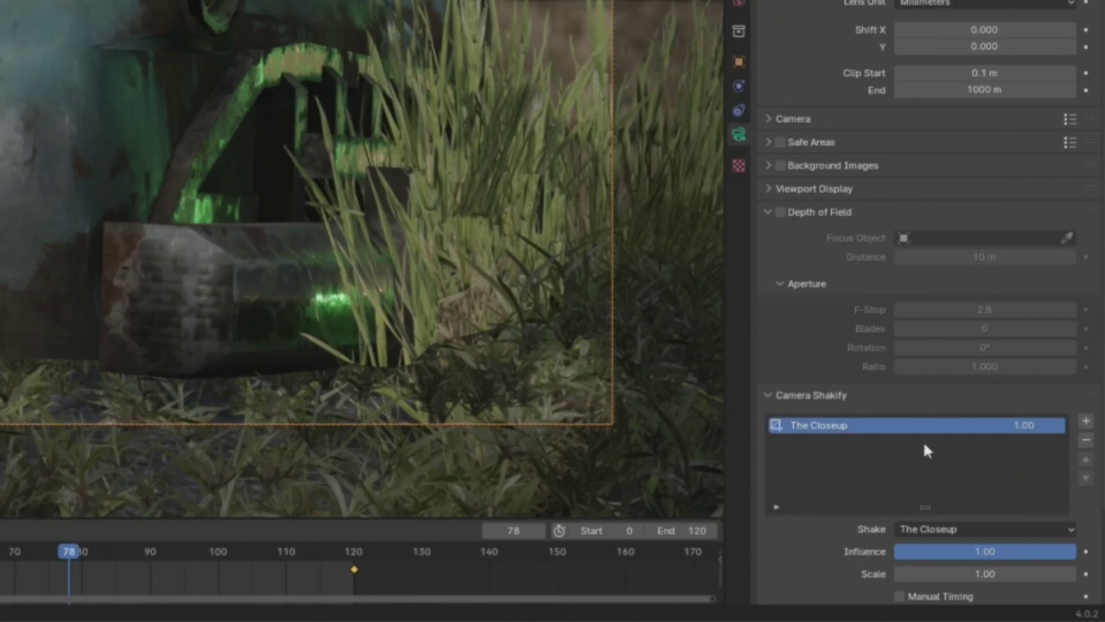
pyautogui.scroll(-1, 906, 474)
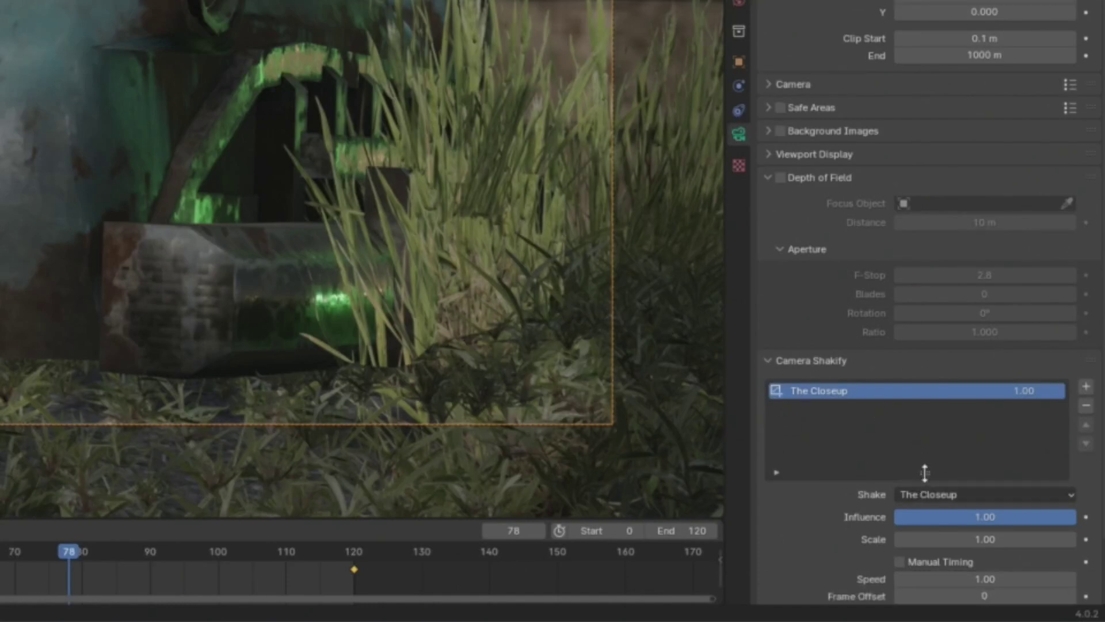
pyautogui.scroll(-2, 925, 469)
# Jump back to the first frame and remove The Closeup shake from the camera
pyautogui.click(768, 292)
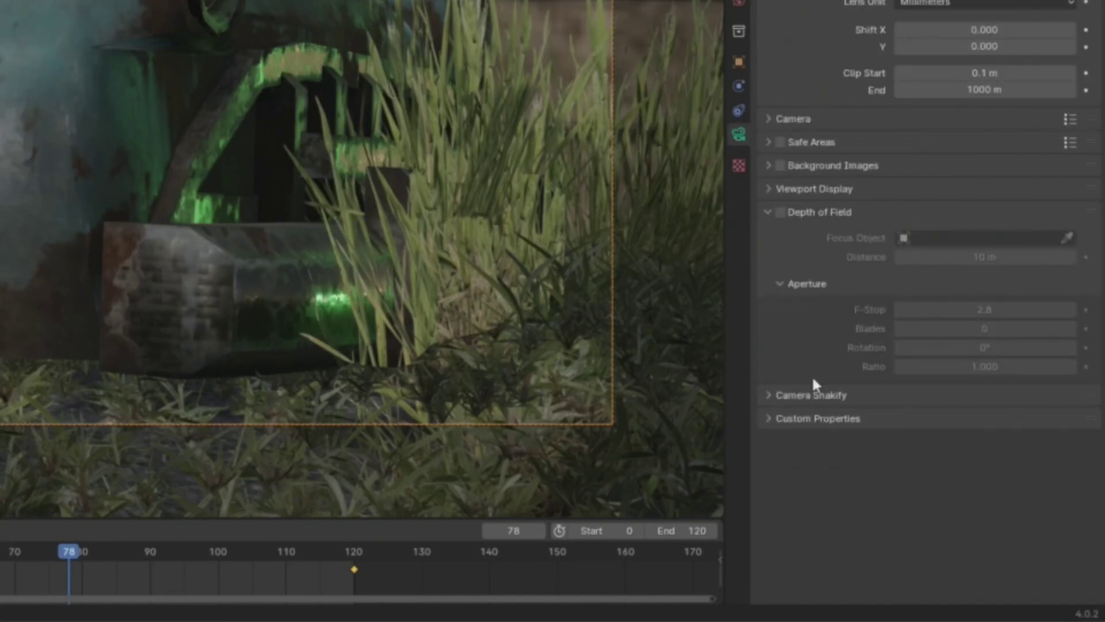
pyautogui.click(764, 395)
pyautogui.hotkey('shift', 'Left')
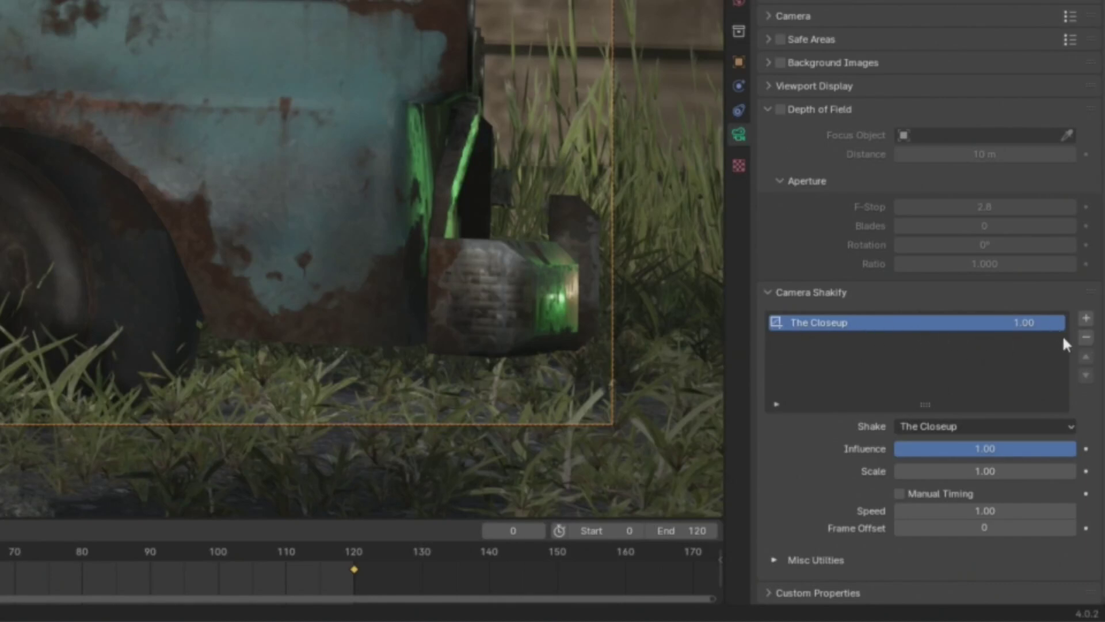
pyautogui.click(1087, 336)
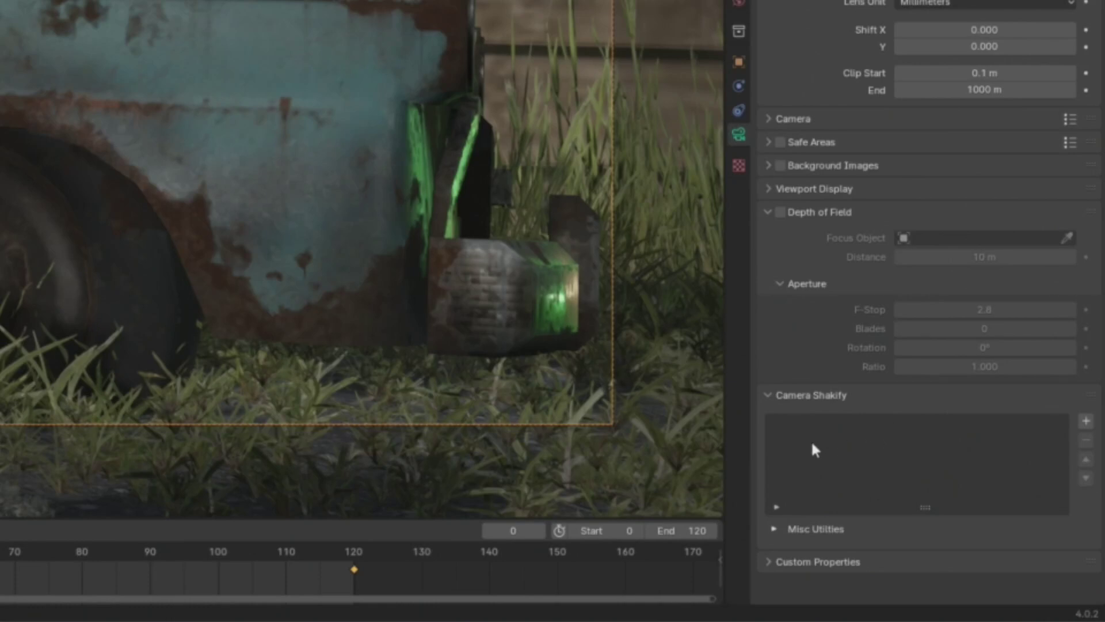
# Add a new camera shake and keep its Investigation preset
pyautogui.click(1086, 421)
pyautogui.scroll(-2, 887, 471)
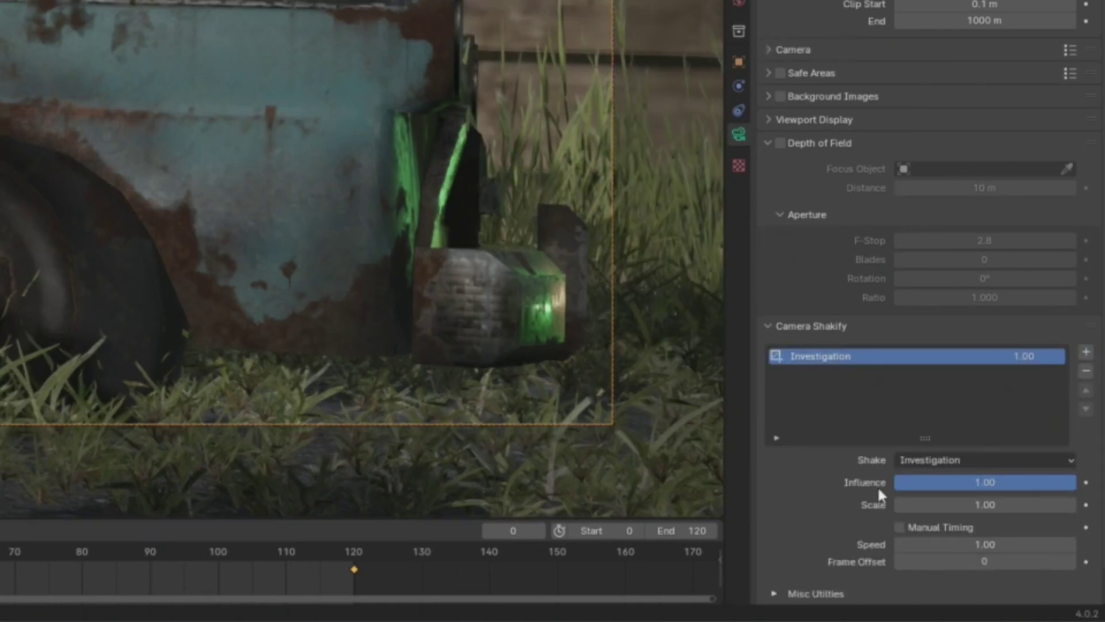
pyautogui.click(914, 462)
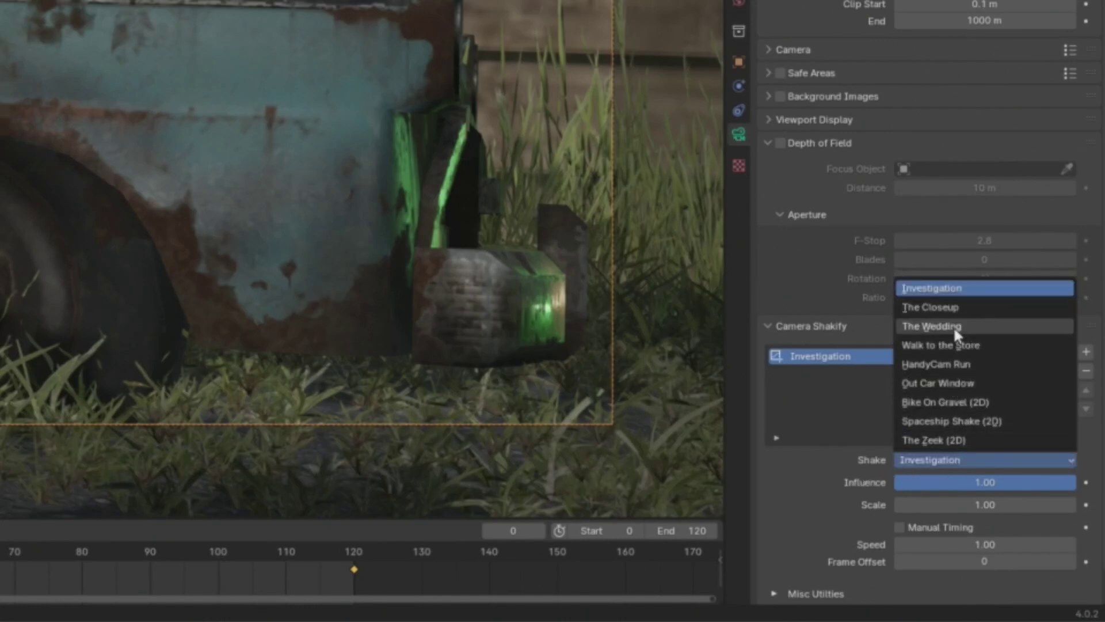
pyautogui.click(1022, 462)
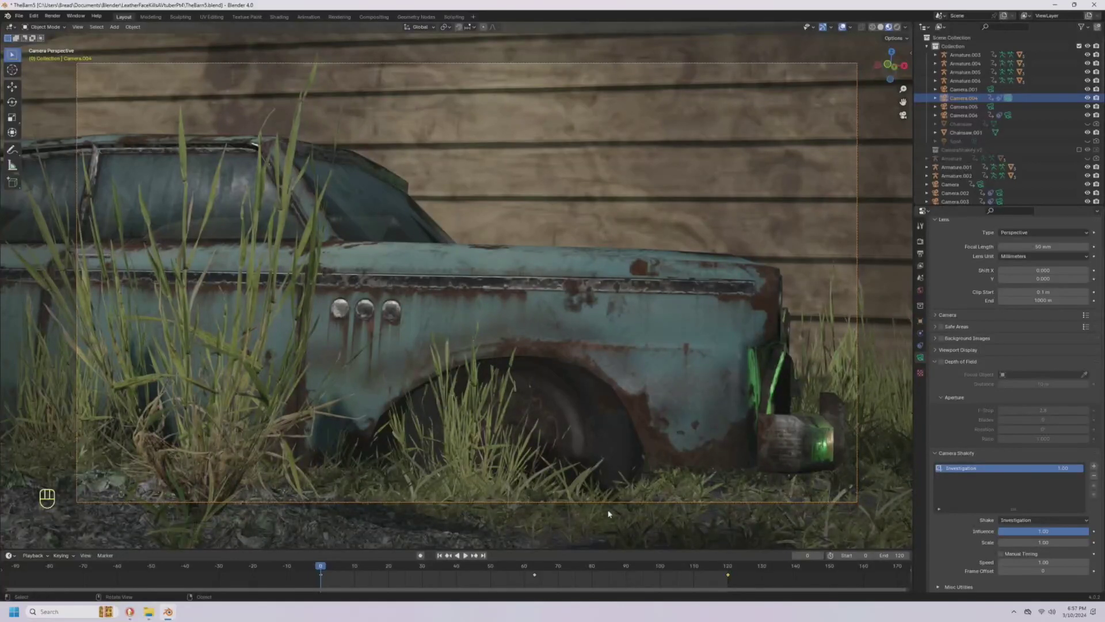
# Preview the Investigation shake moving the rusty car shot during playback
pyautogui.press('space')
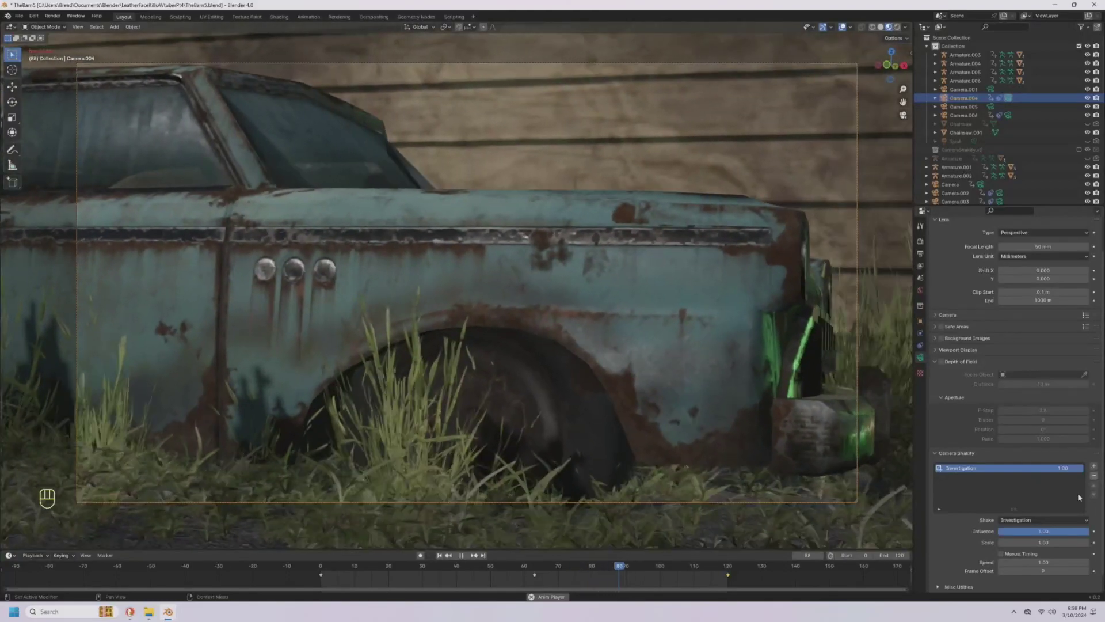
pyautogui.click(1073, 521)
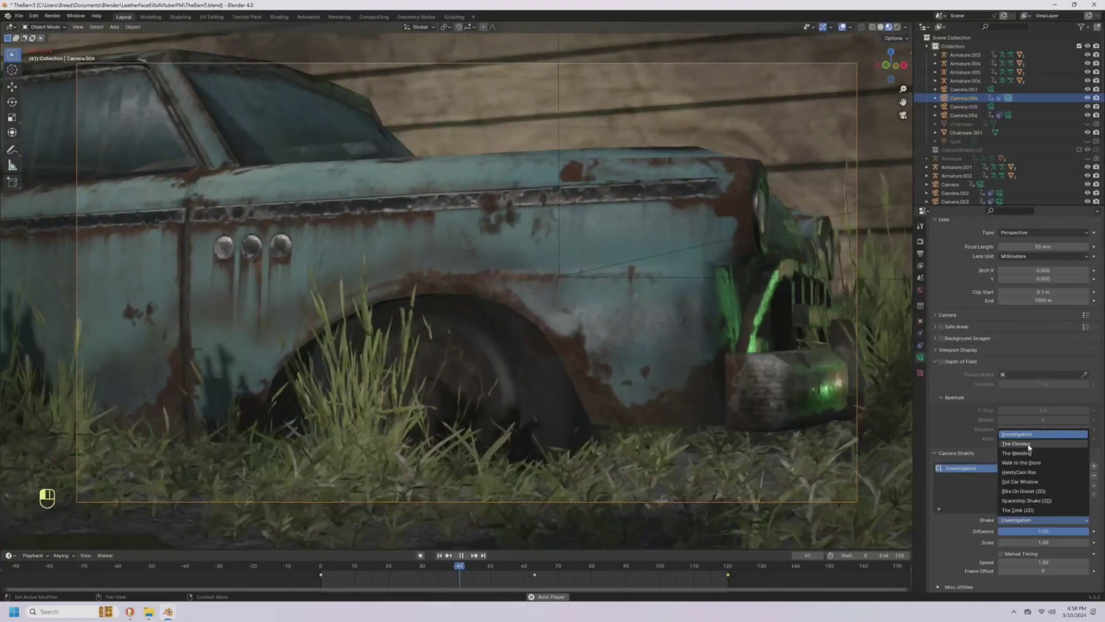
# Switch the shake to The Closeup, try a larger scale, then reset Scale to 1.00
pyautogui.click(1017, 443)
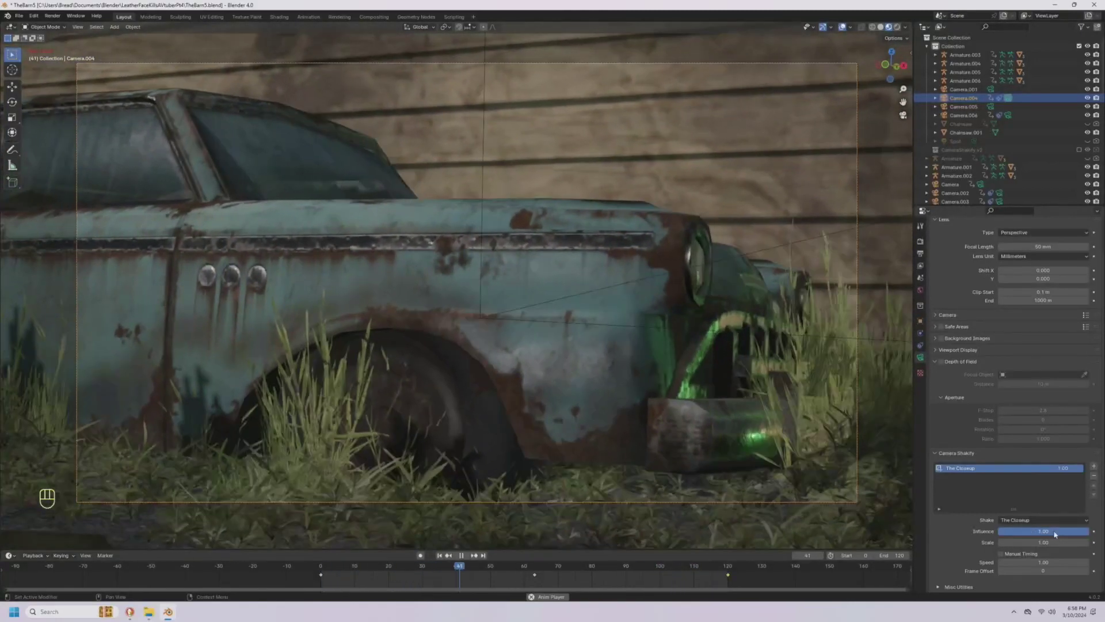
pyautogui.moveTo(1055, 541)
pyautogui.mouseDown()
pyautogui.moveTo(1088, 542)
pyautogui.moveTo(1064, 556)
pyautogui.mouseUp()
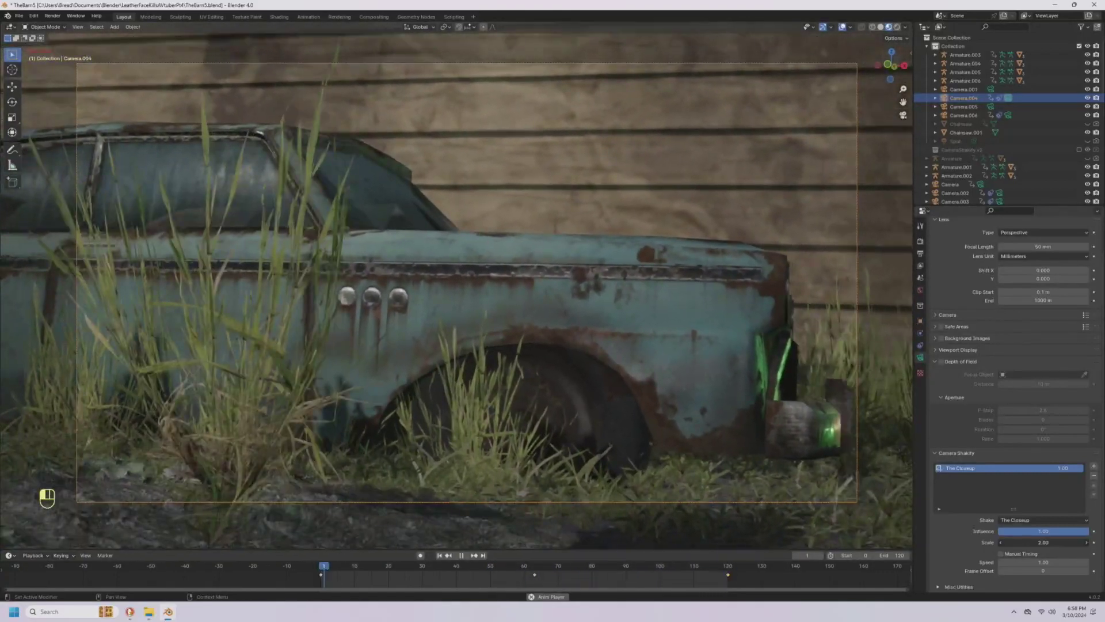
pyautogui.click(1045, 543)
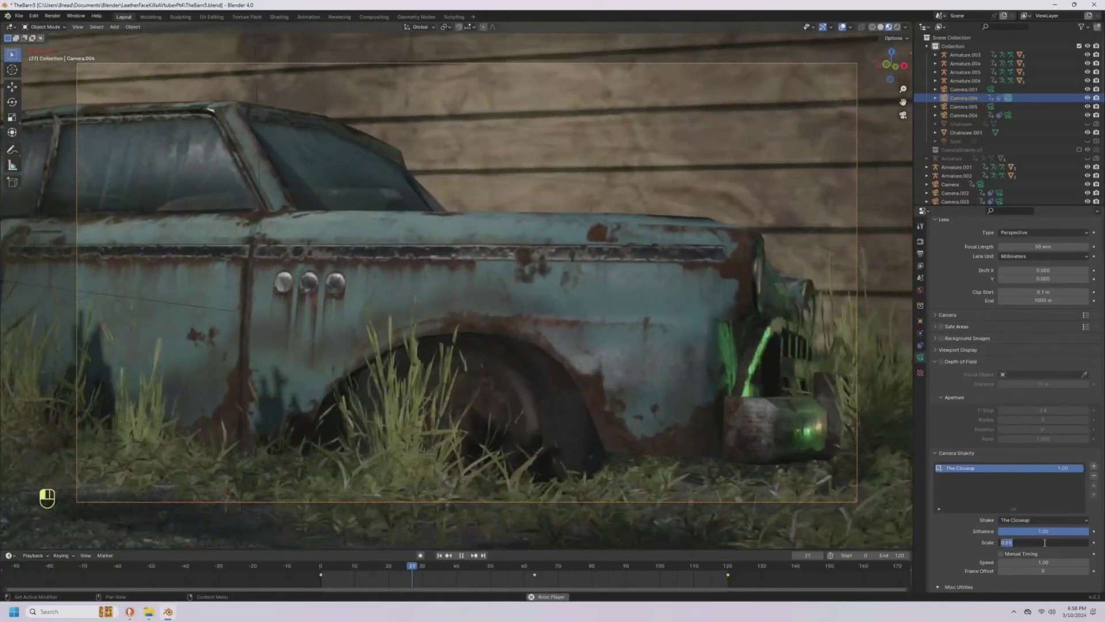
pyautogui.write('1')
pyautogui.press('Return')
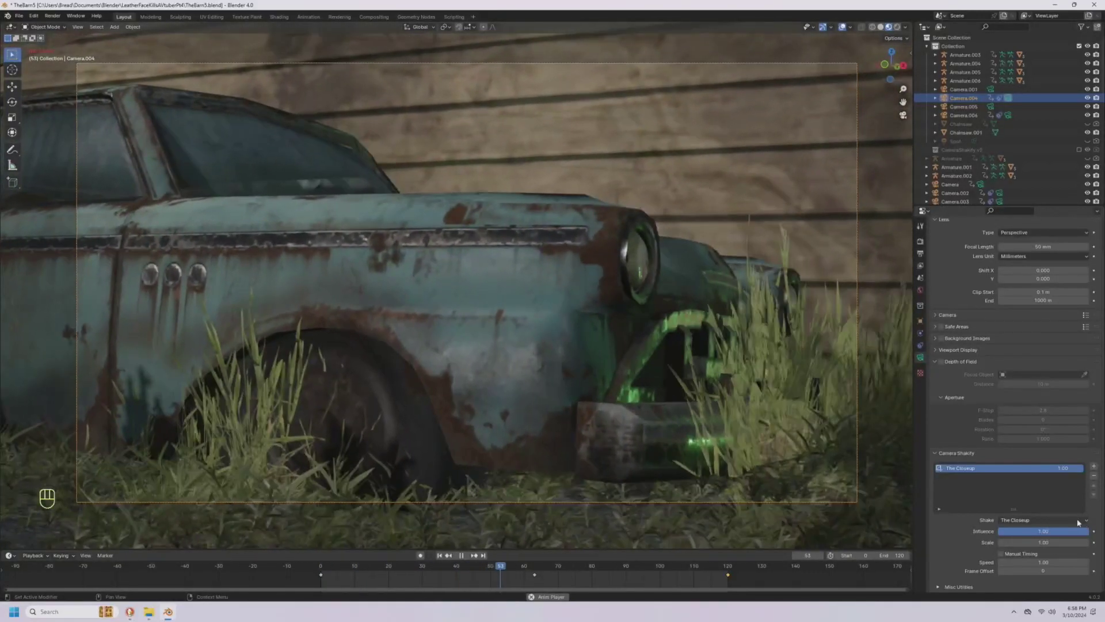
# Try the HandyCam Run shake preset, then switch to Walk to the Shore
pyautogui.click(1077, 520)
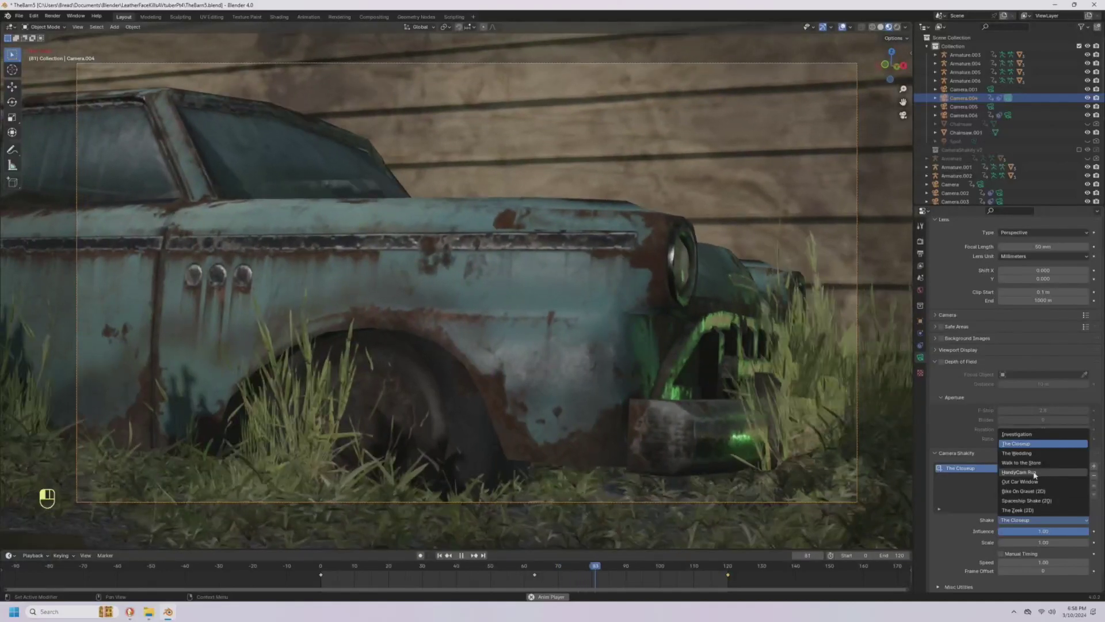
pyautogui.click(1035, 474)
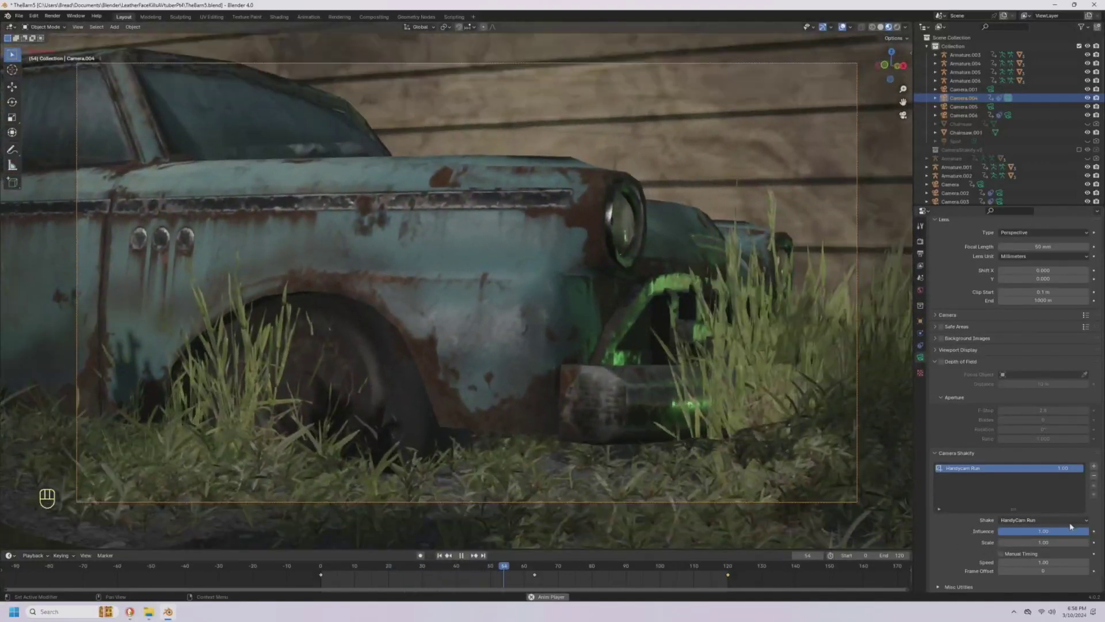
pyautogui.click(1068, 521)
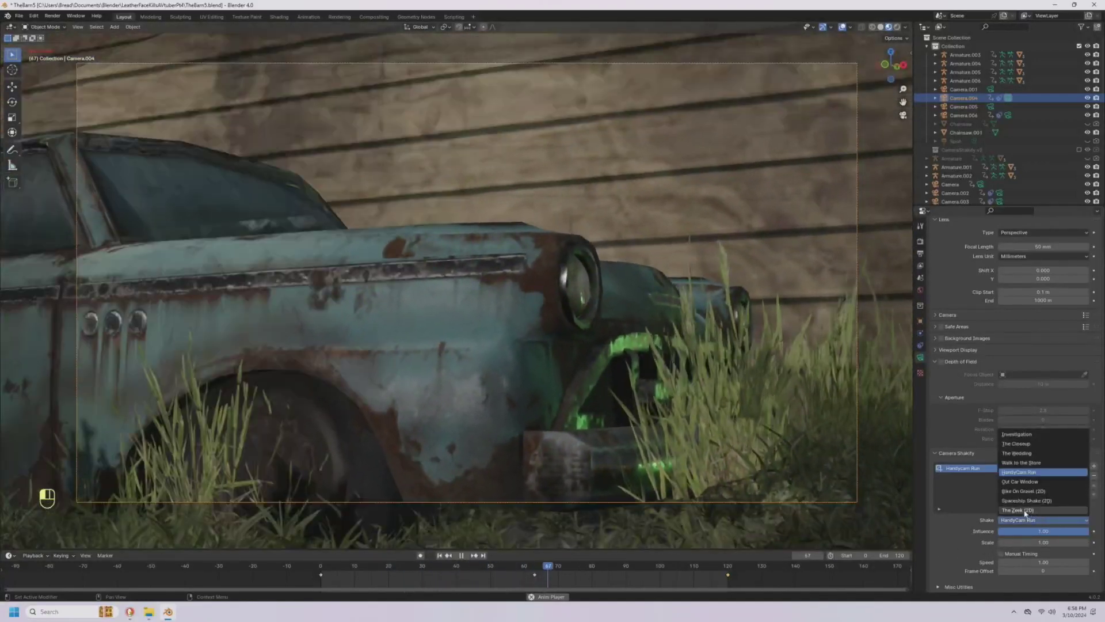
pyautogui.click(1025, 510)
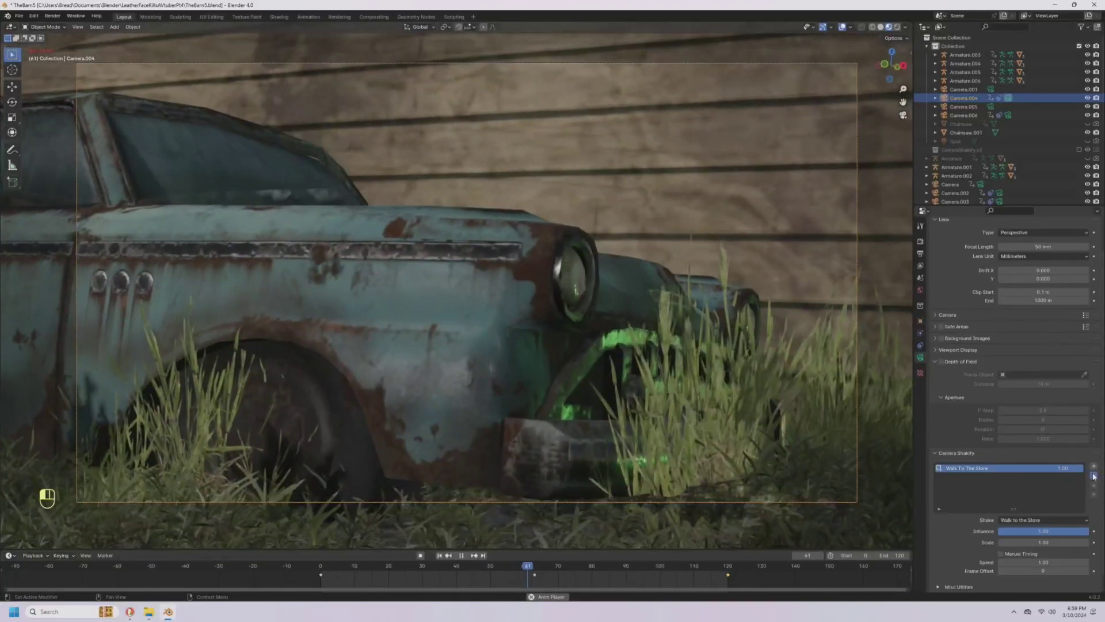
# Remove the Walk to the Shore camera shake and add a new Investigation shake
pyautogui.click(1093, 475)
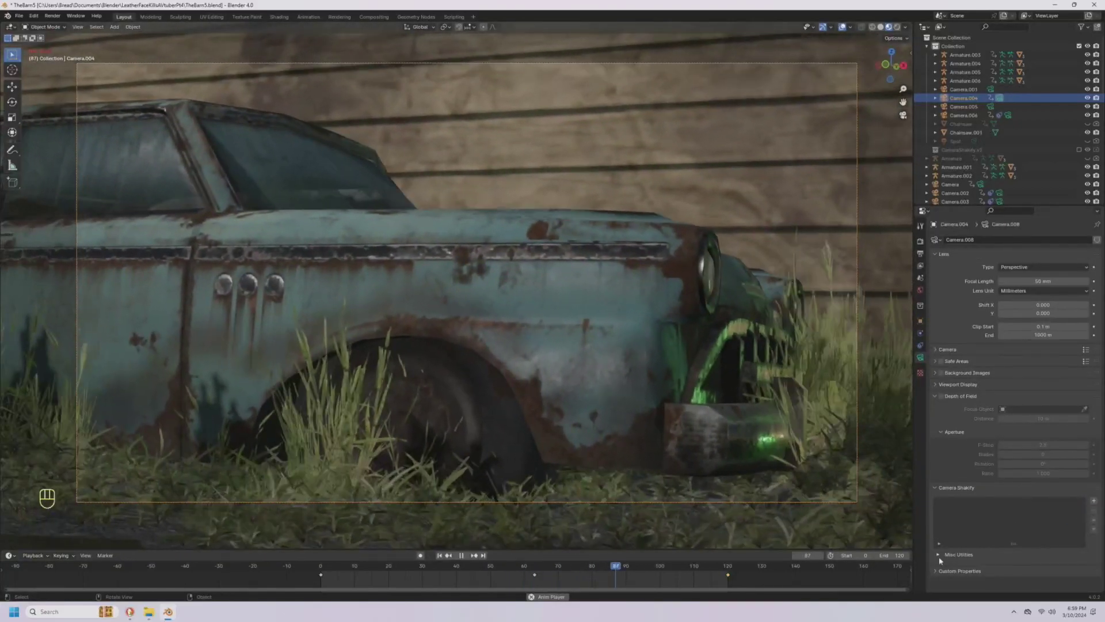
pyautogui.click(1094, 501)
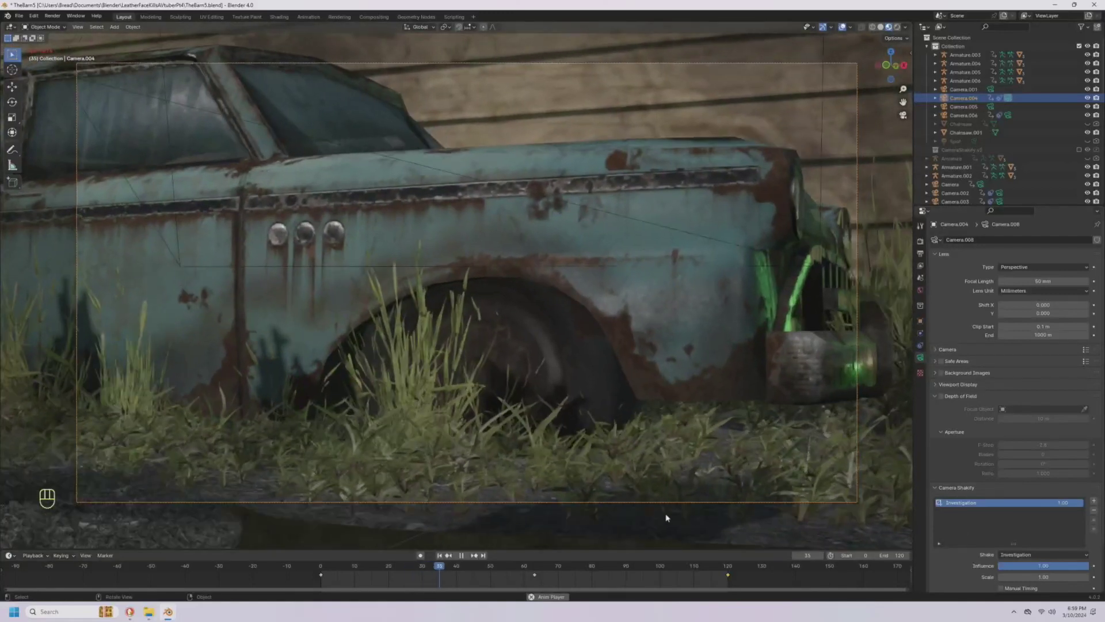
pyautogui.press('space')
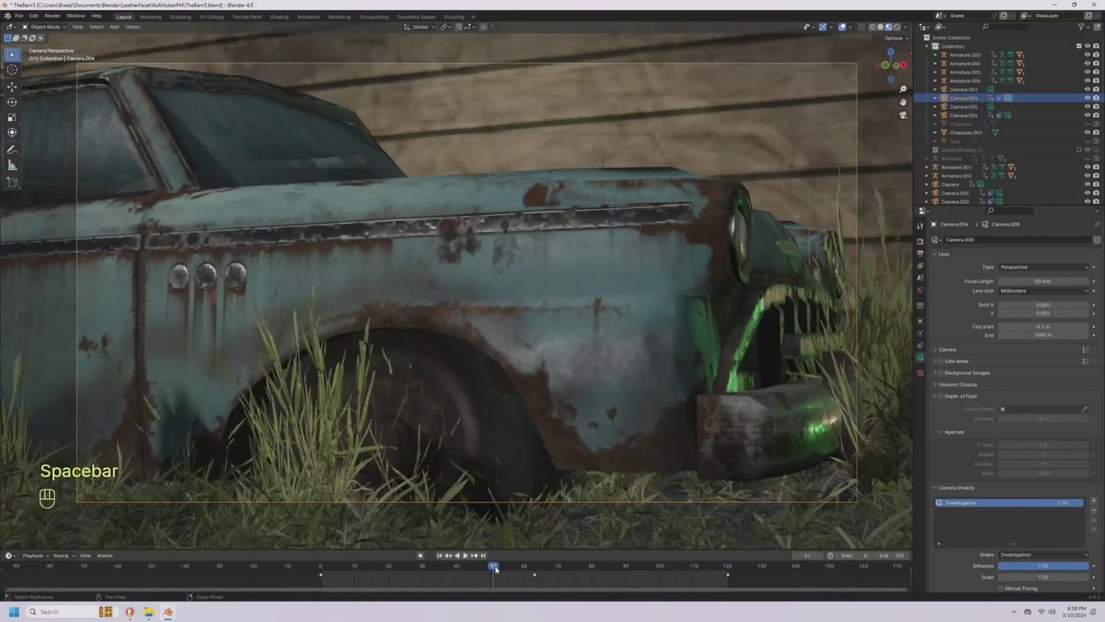
pyautogui.click(457, 556)
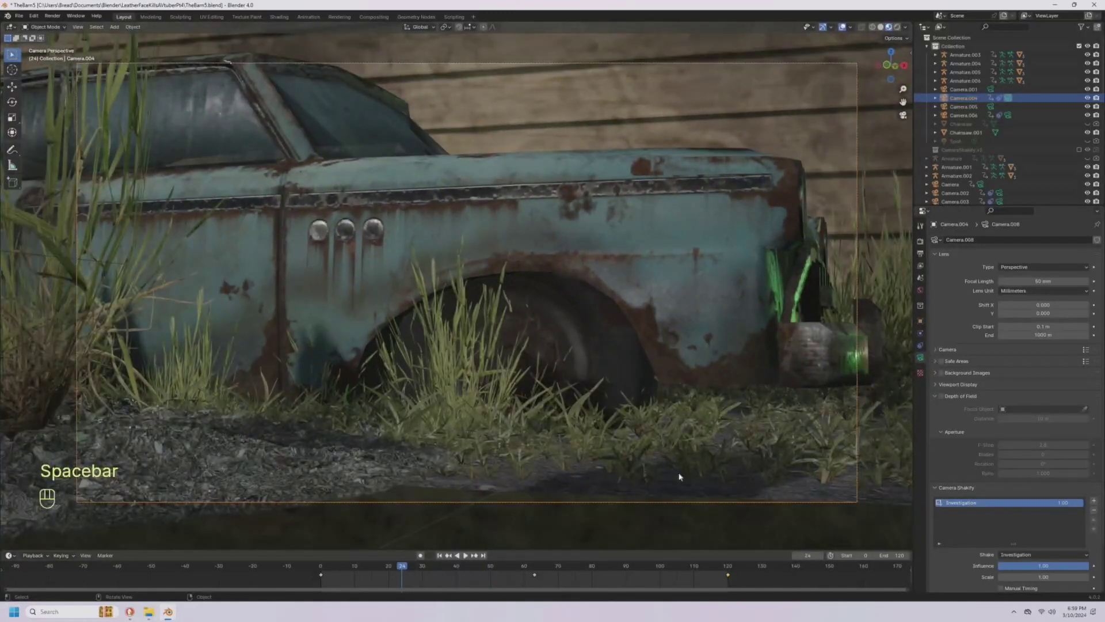
pyautogui.hotkey('shift', '`')
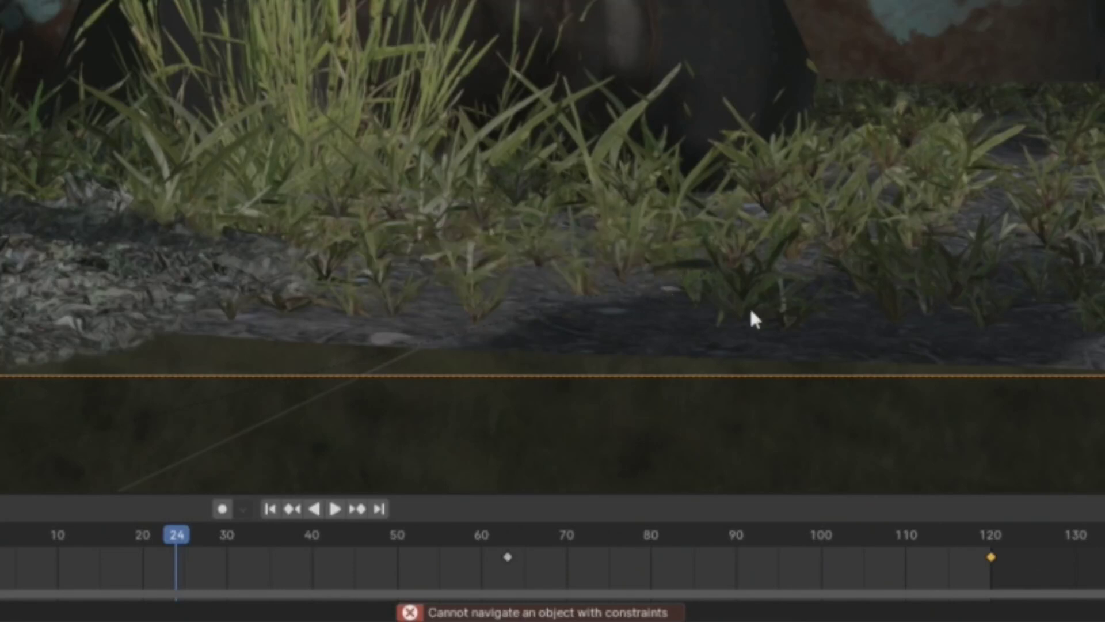
pyautogui.press('g')
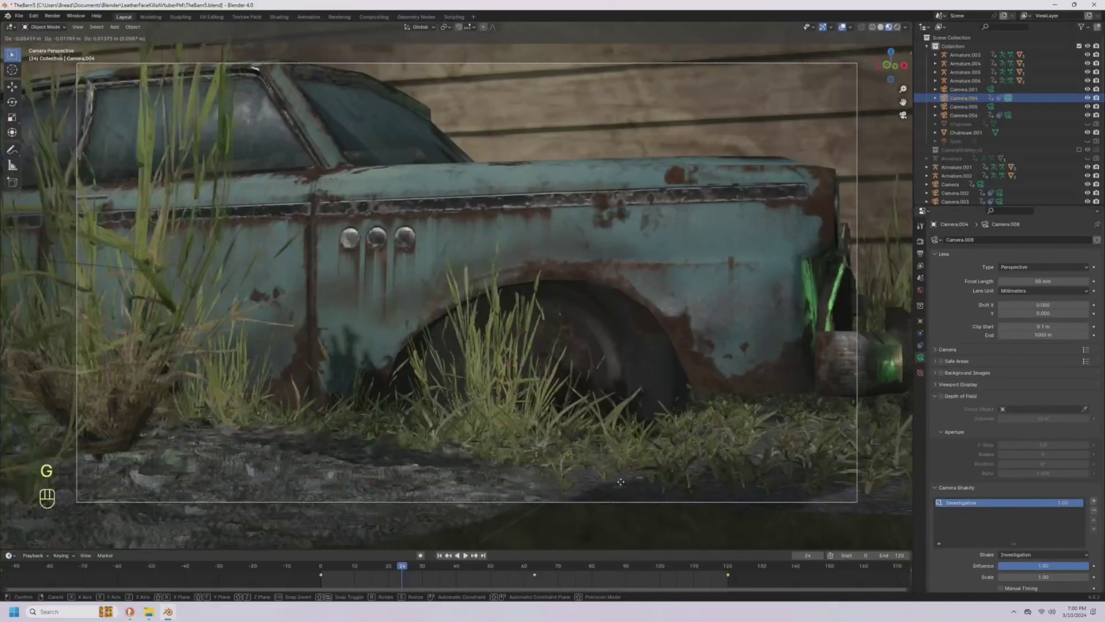
pyautogui.press('x')
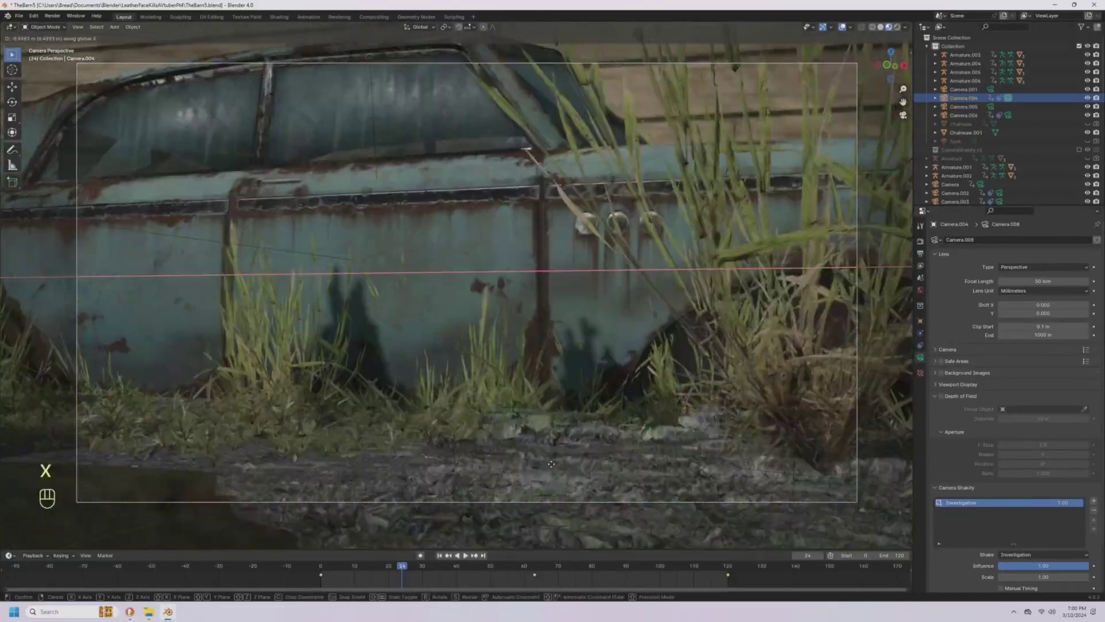
pyautogui.press('y')
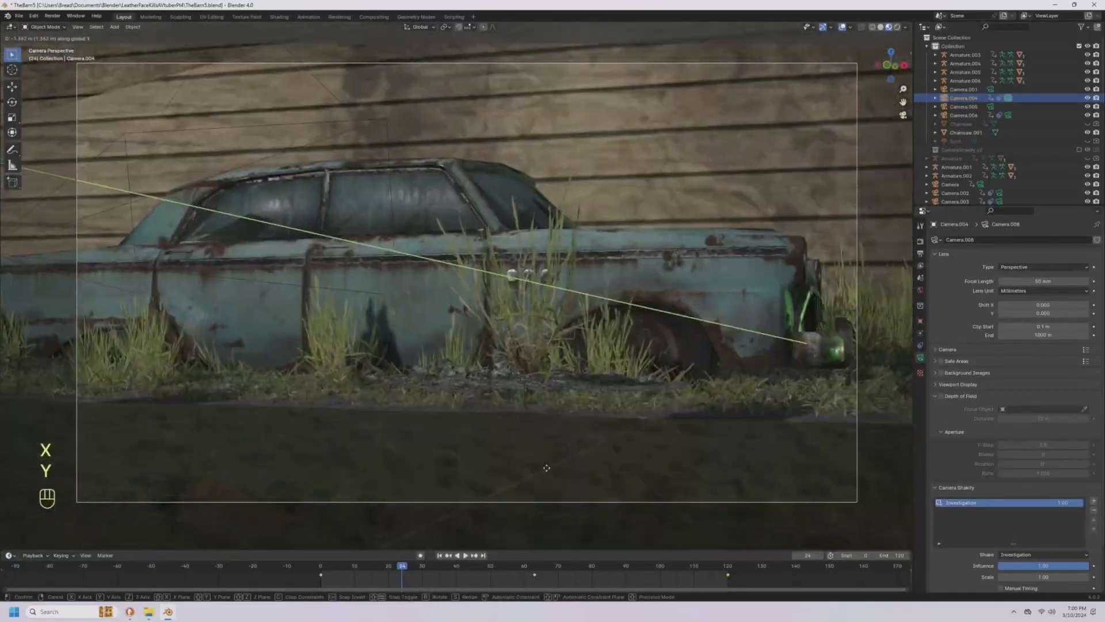
pyautogui.press('z')
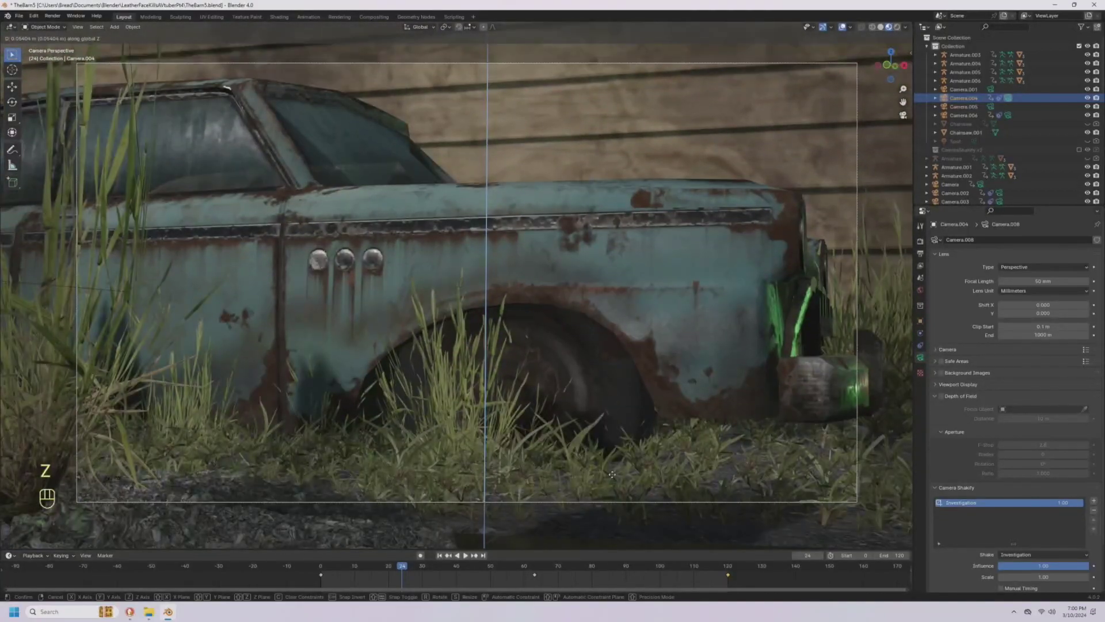
pyautogui.press('Escape')
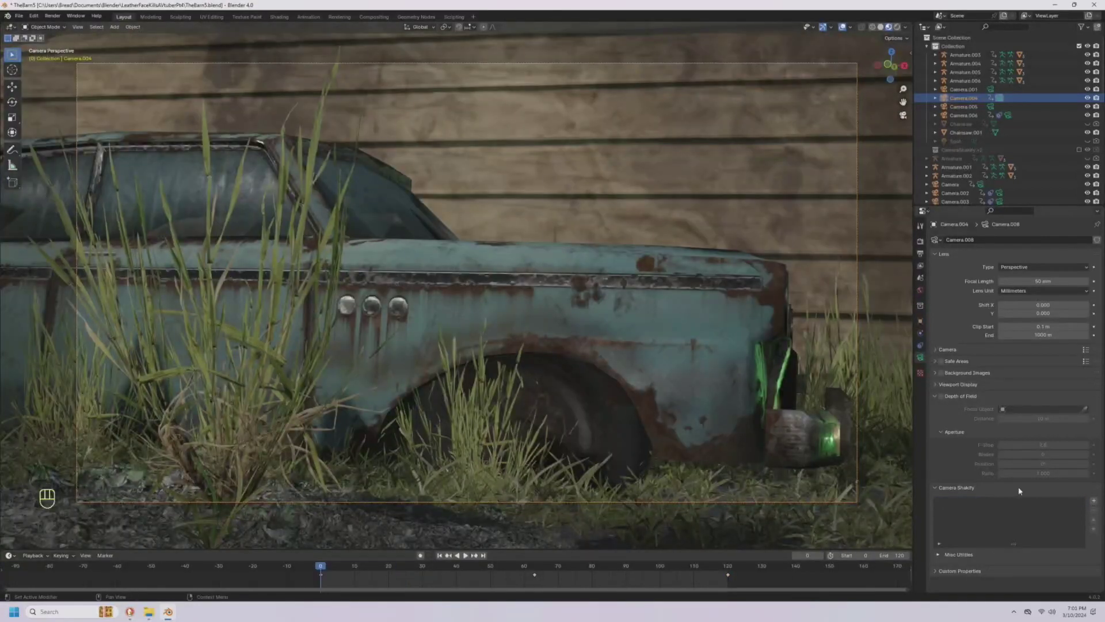
# Stack two camera shakes: Investigation first, then Bike On Gravel (2D) as the second
pyautogui.click(1095, 501)
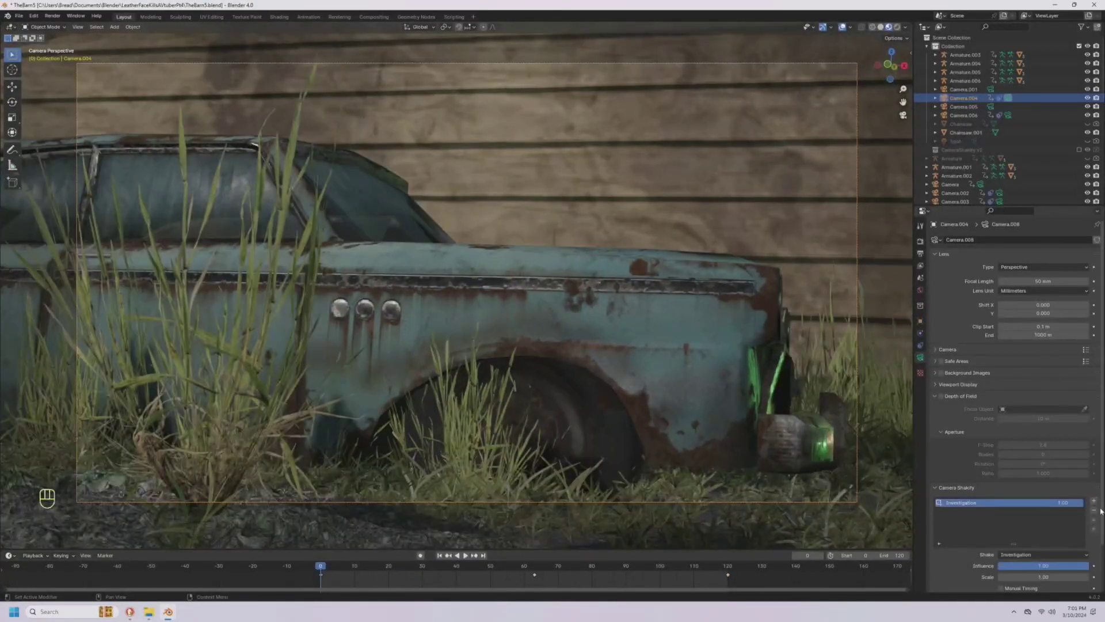
pyautogui.click(1094, 501)
pyautogui.scroll(-2, 1001, 536)
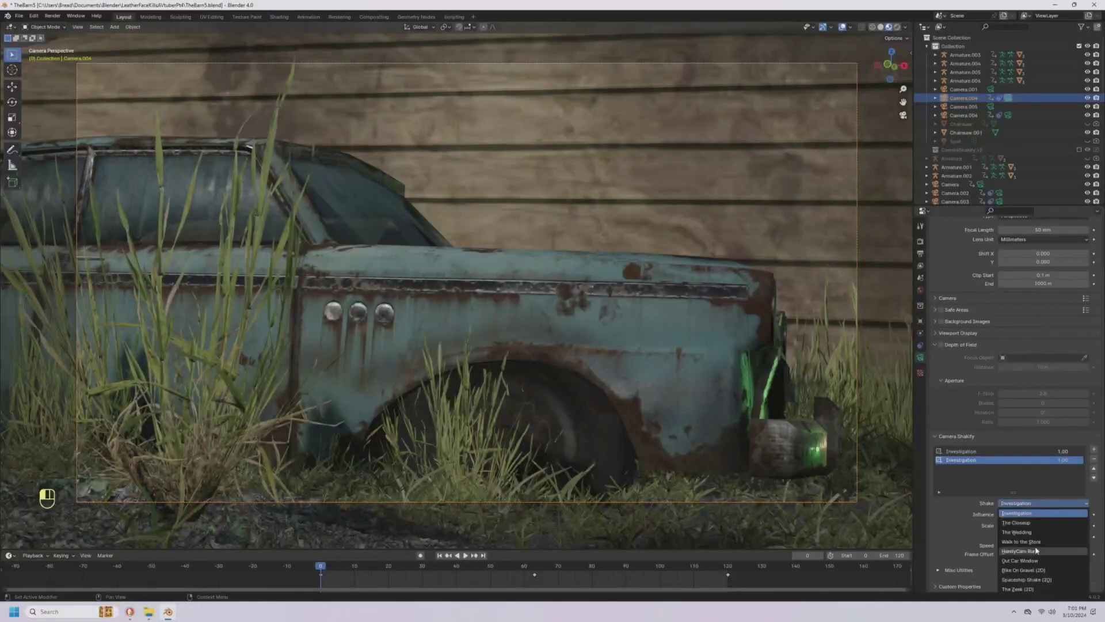
pyautogui.click(1019, 570)
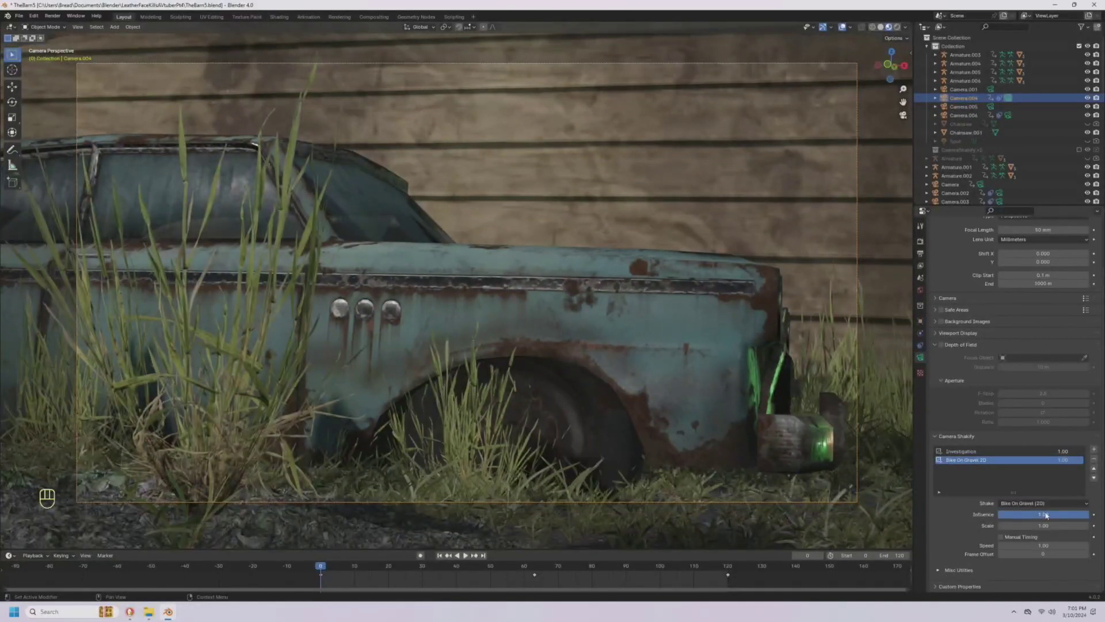